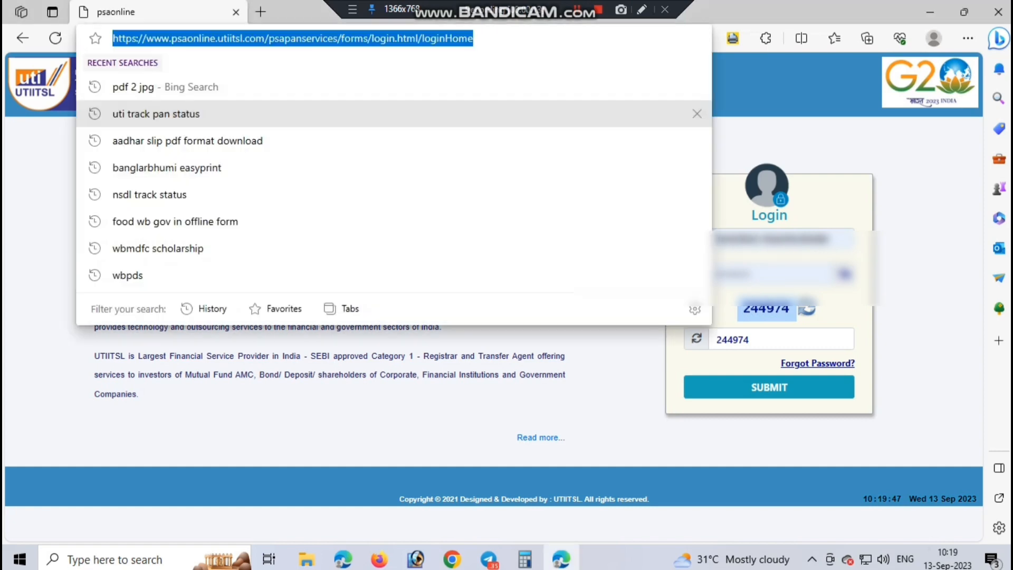
Step: Reload the login page, fill in the captcha code and submit the login
key(Return)
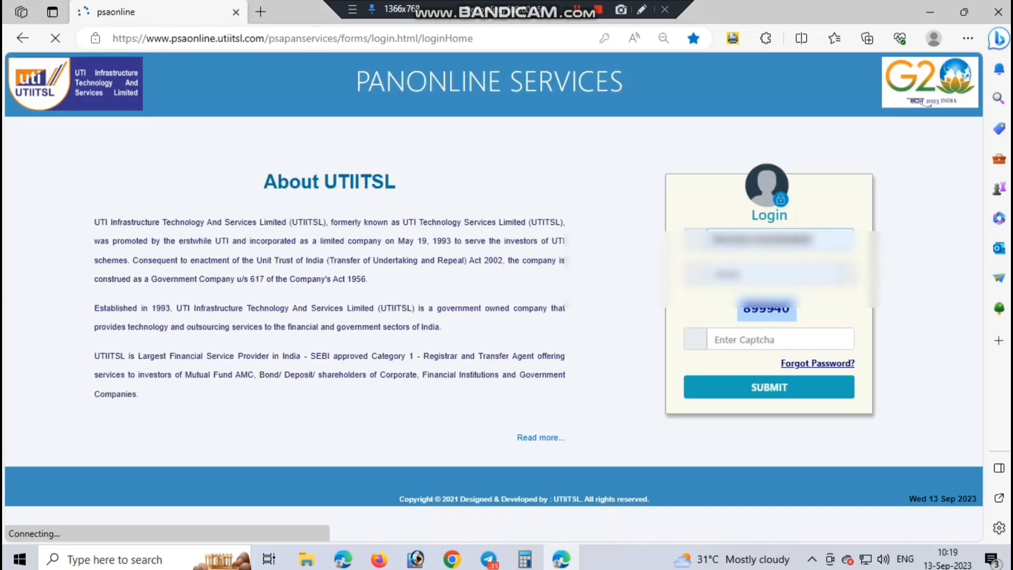
click(781, 339)
text(899940)
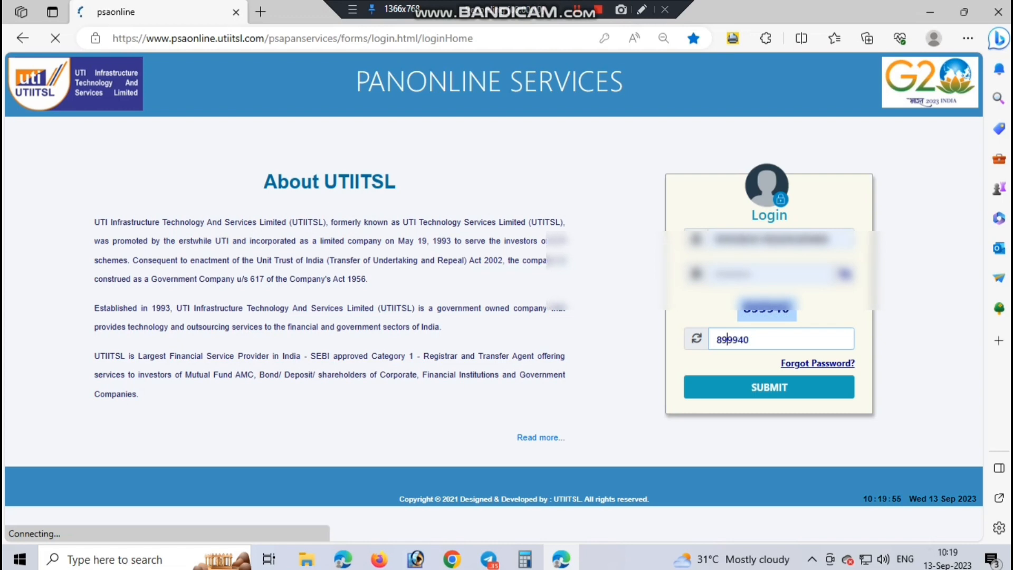
click(769, 388)
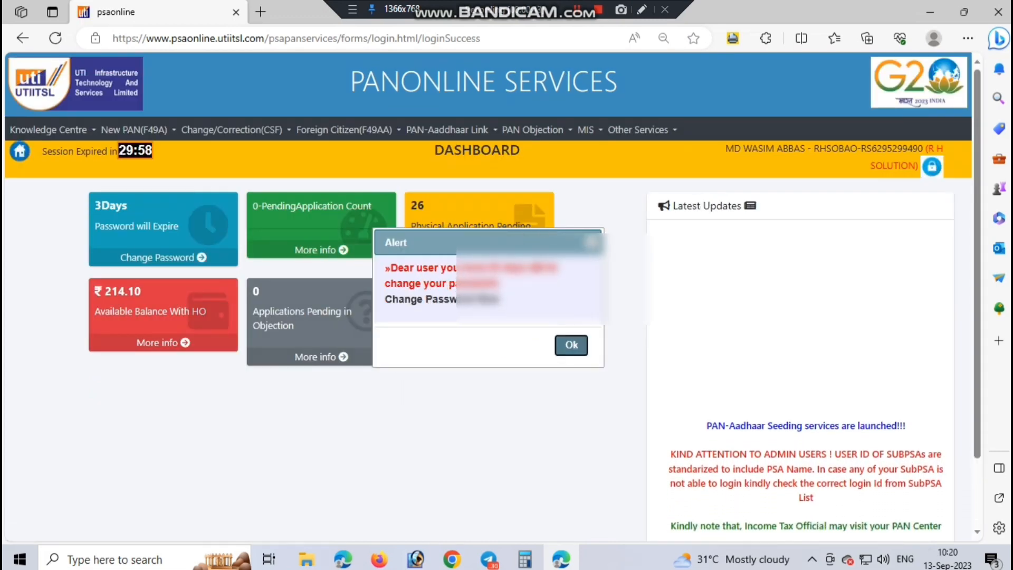
Step: Dismiss the password alert and start an Application for Allotment of PAN under New PAN (F49A)
key(Return)
mouse_move(642, 130)
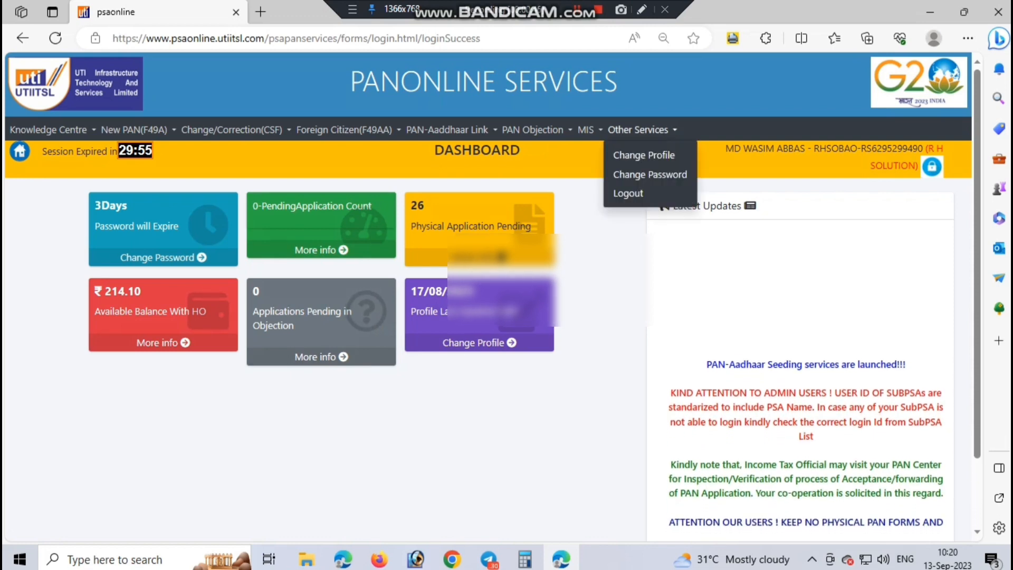
click(642, 10)
drag(91, 116, 179, 150)
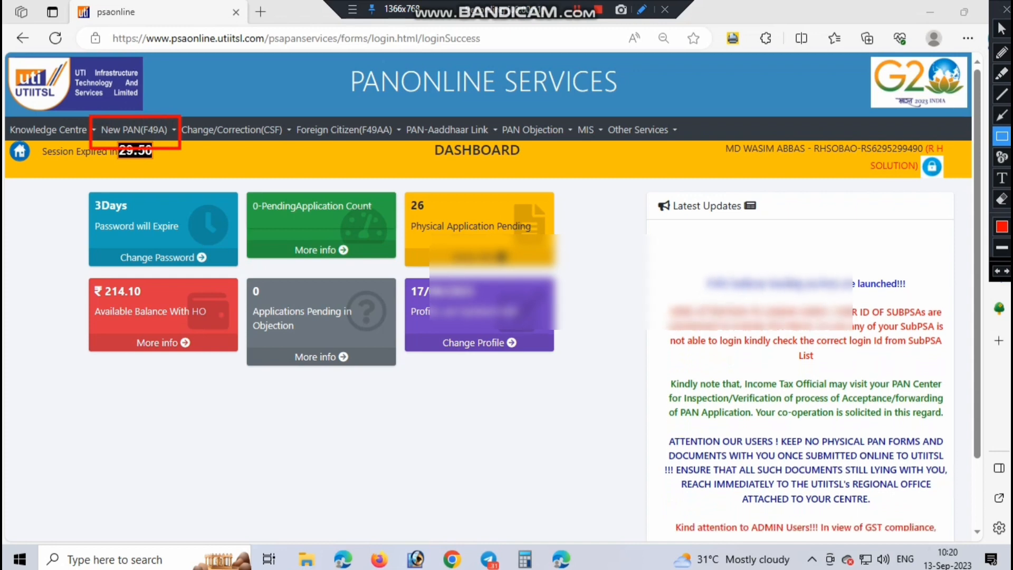
key(Escape)
mouse_move(135, 130)
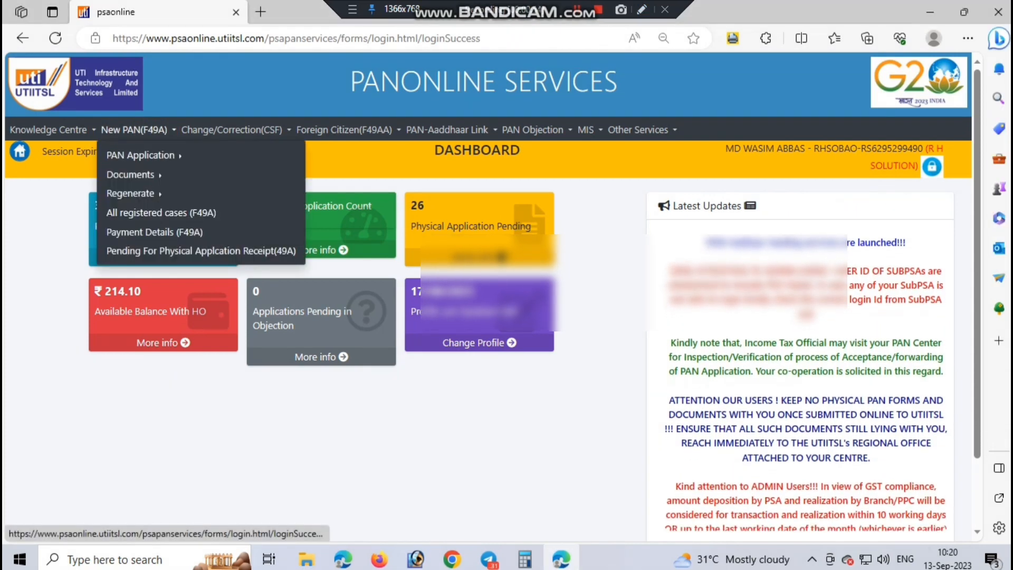
mouse_move(141, 155)
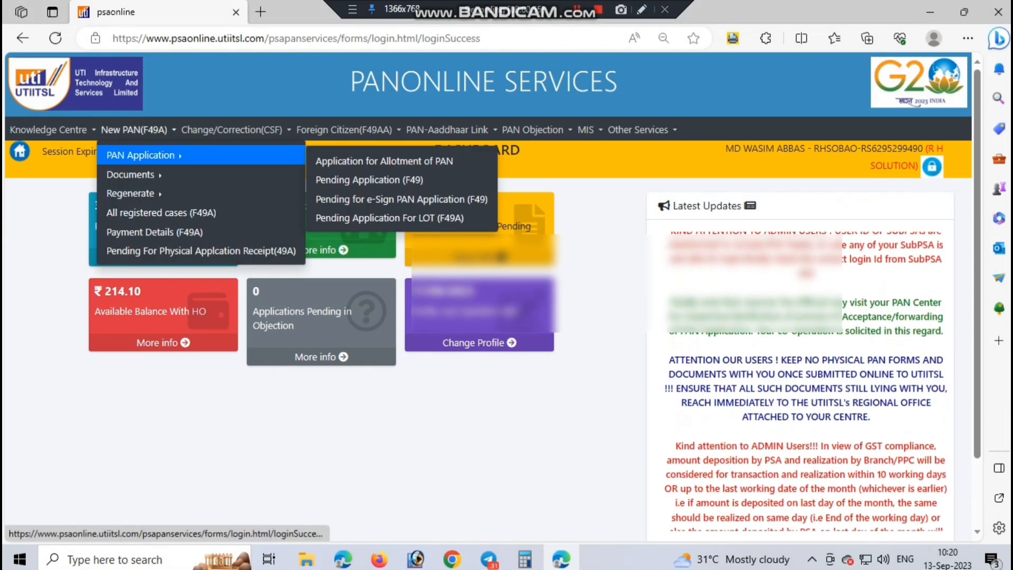
click(369, 161)
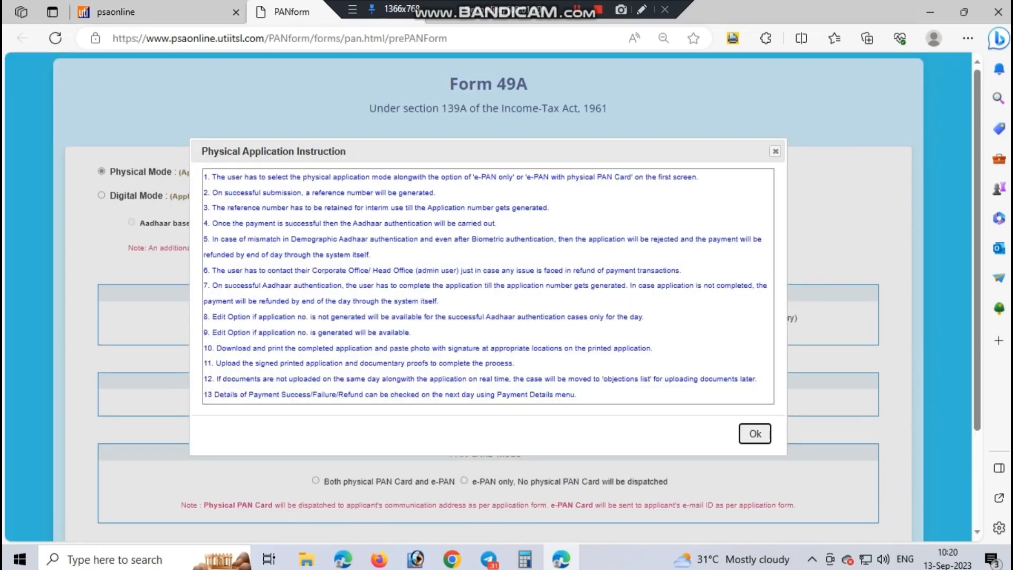
Step: Dismiss the physical application instructions and bring the application options into view
key(Return)
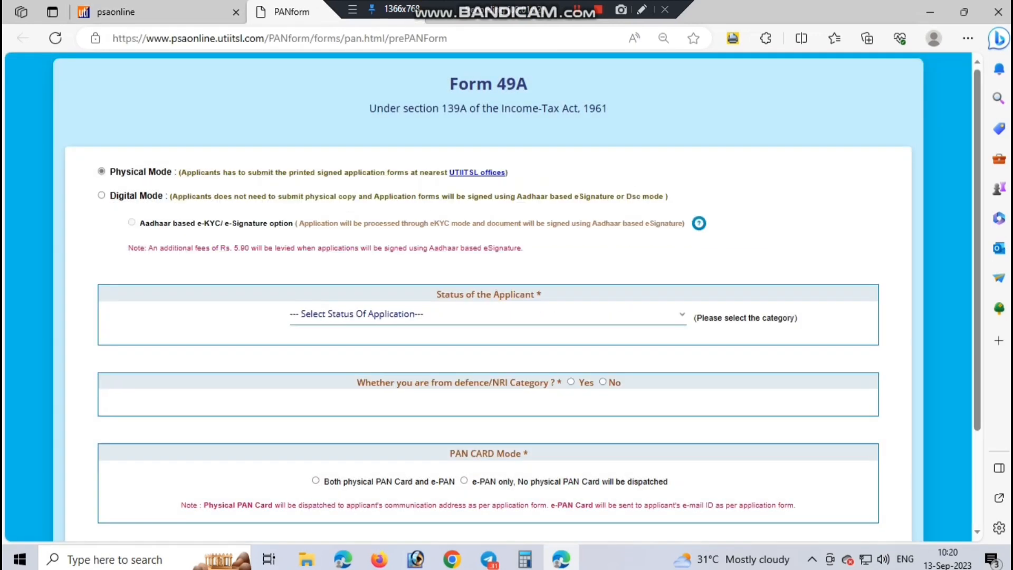
click(641, 9)
drag(82, 153, 529, 186)
drag(269, 280, 692, 336)
drag(318, 350, 637, 404)
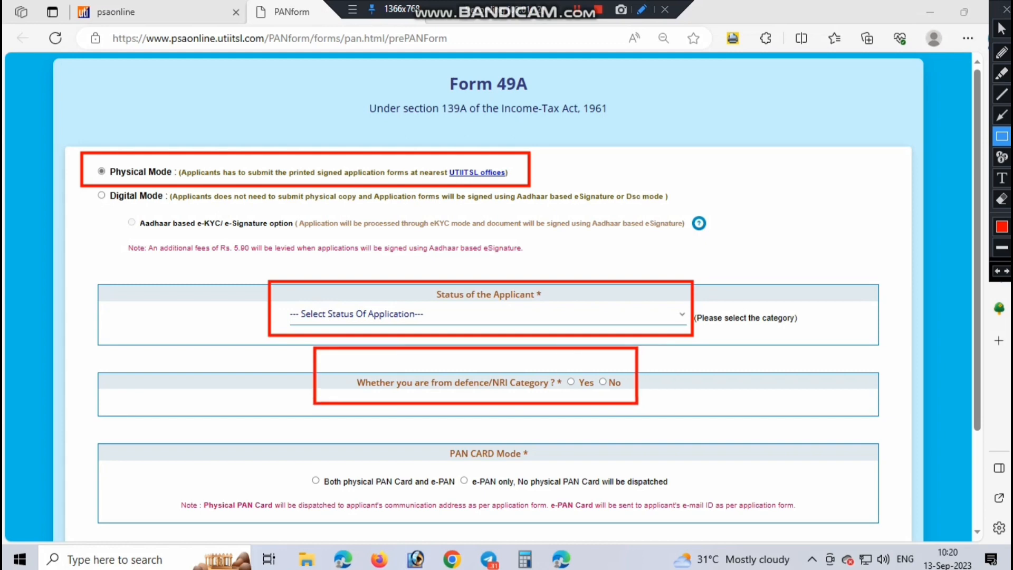
drag(288, 432, 722, 511)
click(1006, 9)
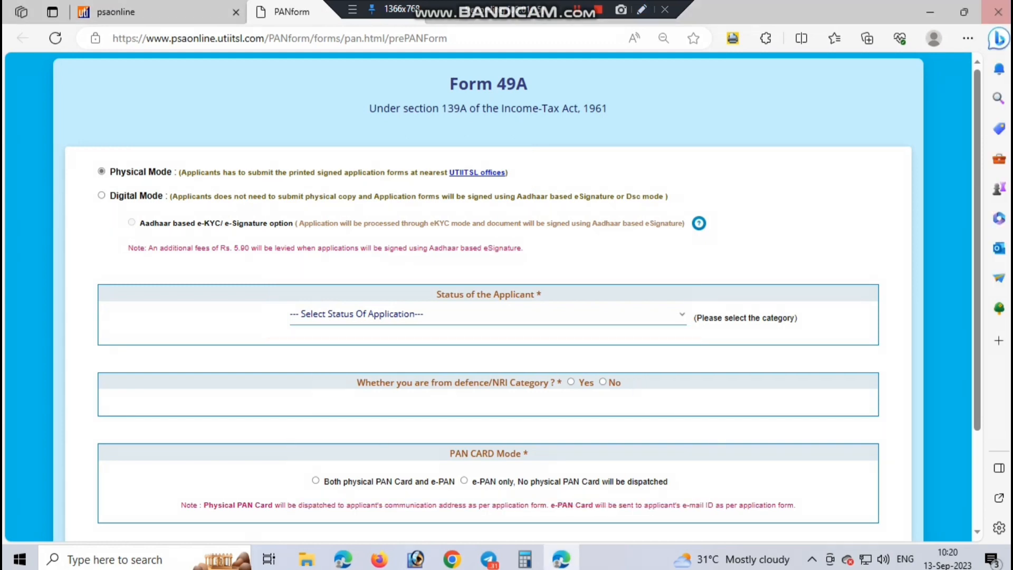
scroll(488, 295, down, 1)
Step: Choose Individual as applicant status, answer No to defence/NRI, and submit to generate the reference number
click(488, 243)
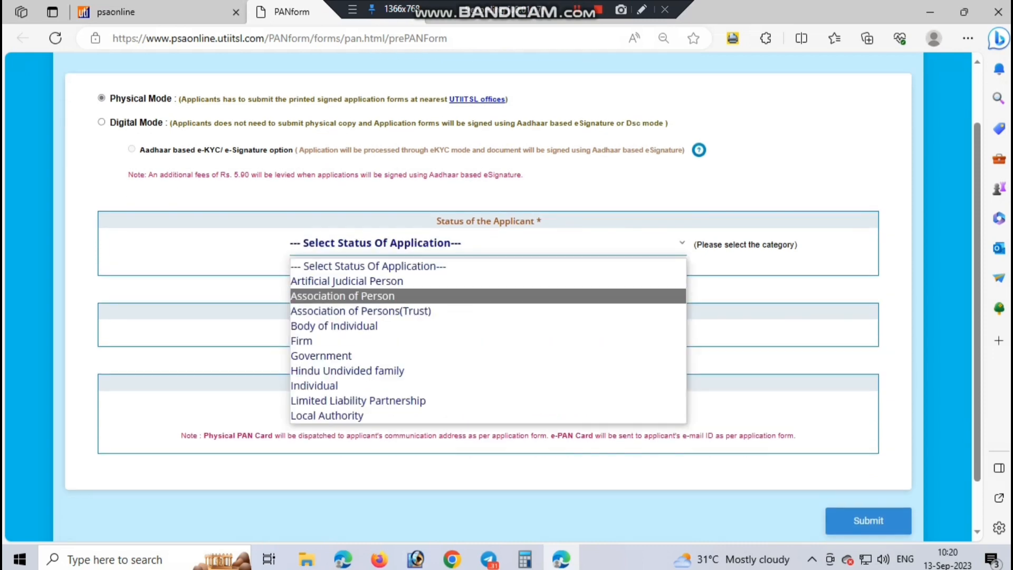
click(327, 385)
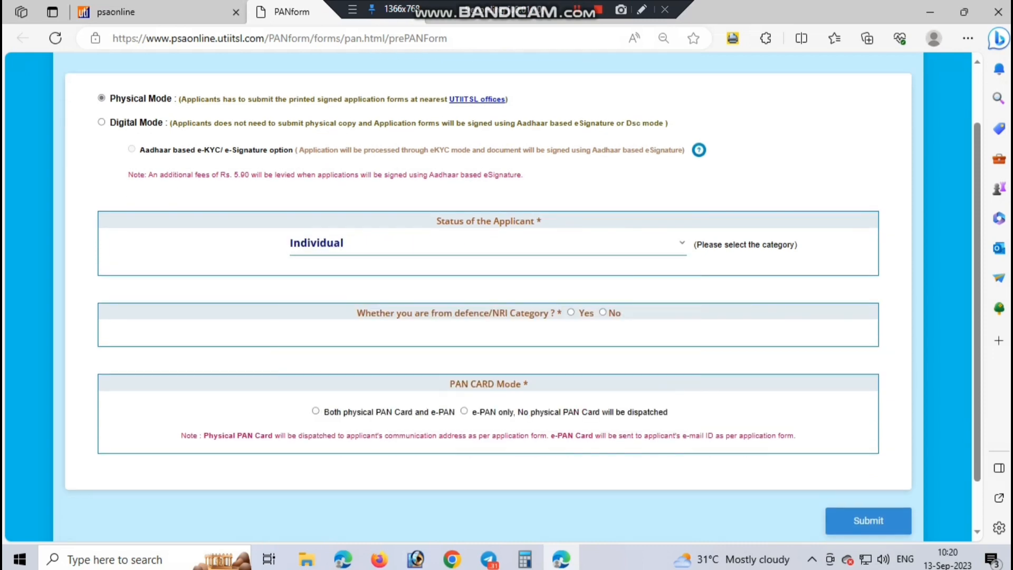
click(602, 313)
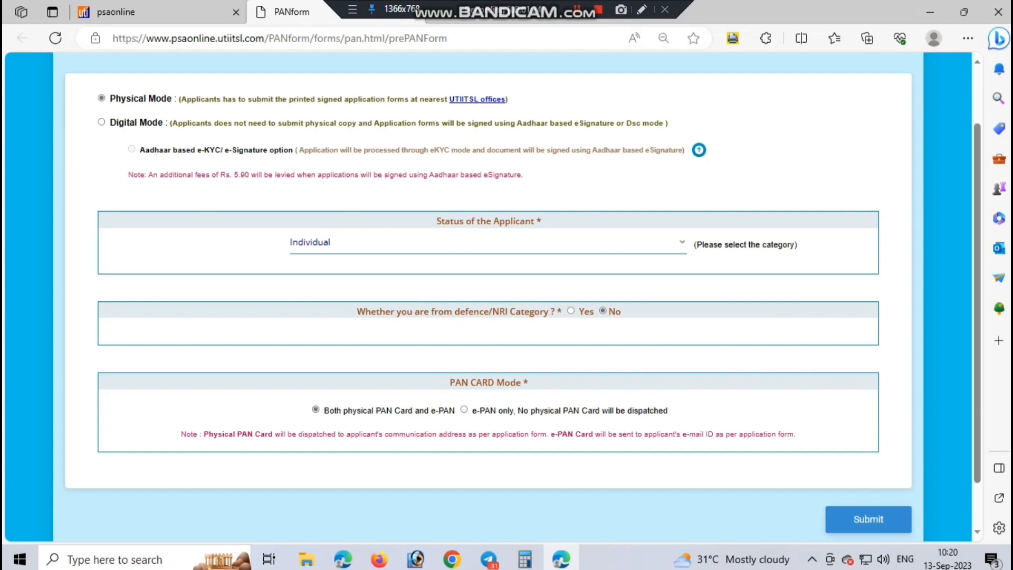
click(868, 518)
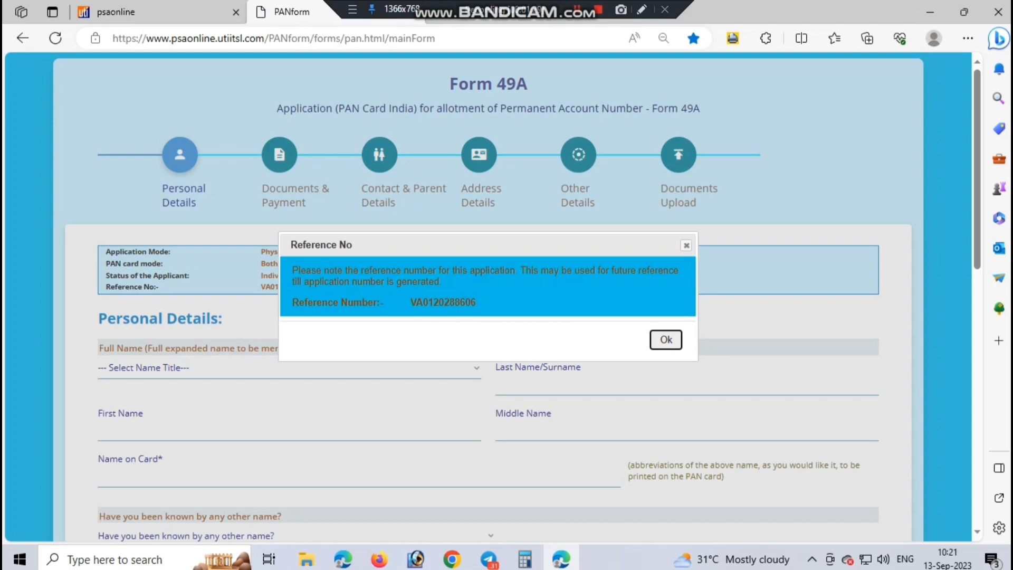
Step: Close the reference number notice, enlarge the page, and scroll to the empty Personal Details form
click(665, 340)
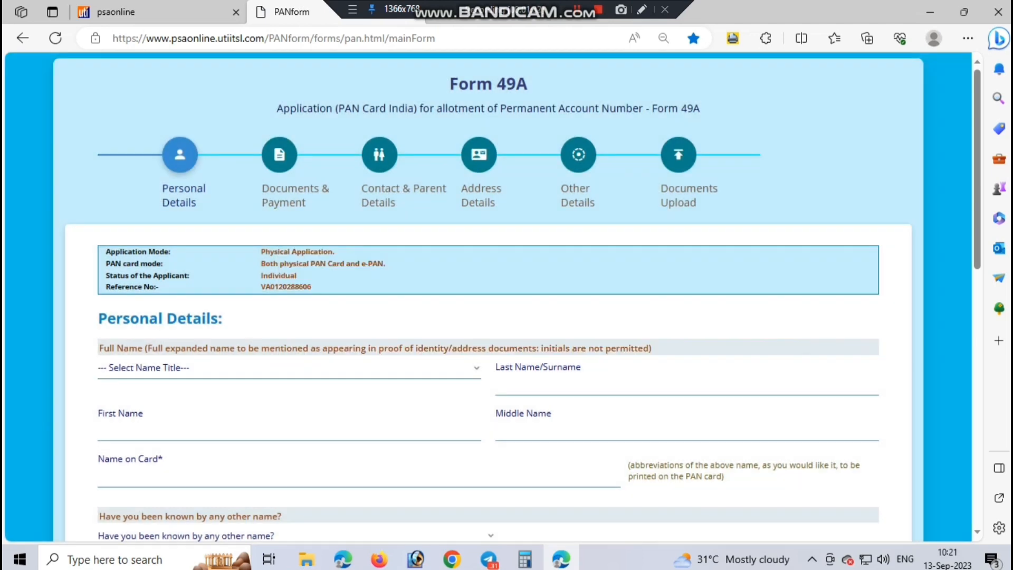
scroll(666, 339, down, 2)
key(ctrl+plus)
key(ctrl+plus)
scroll(507, 295, up, 4)
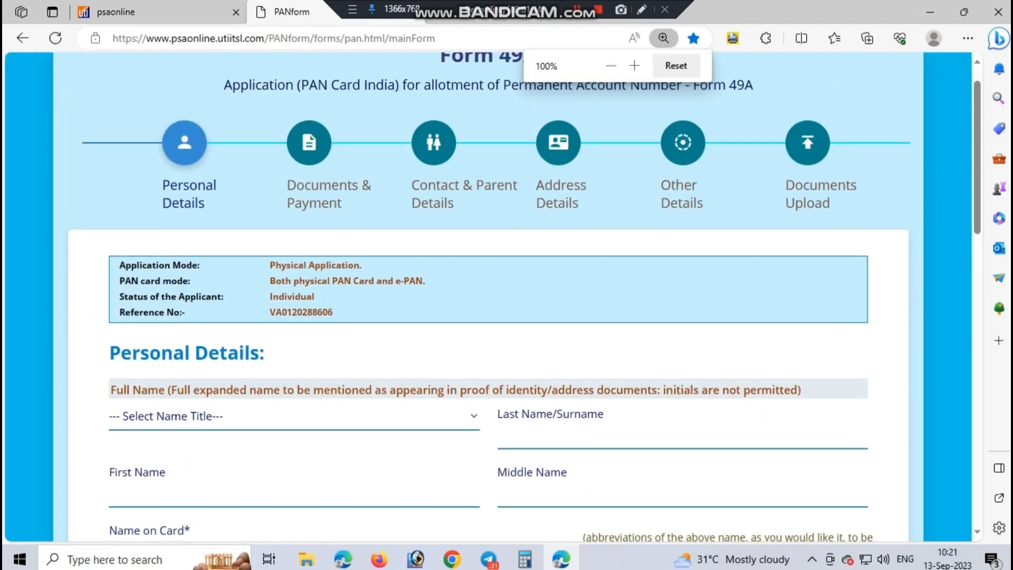
scroll(506, 296, down, 1)
scroll(507, 295, up, 1)
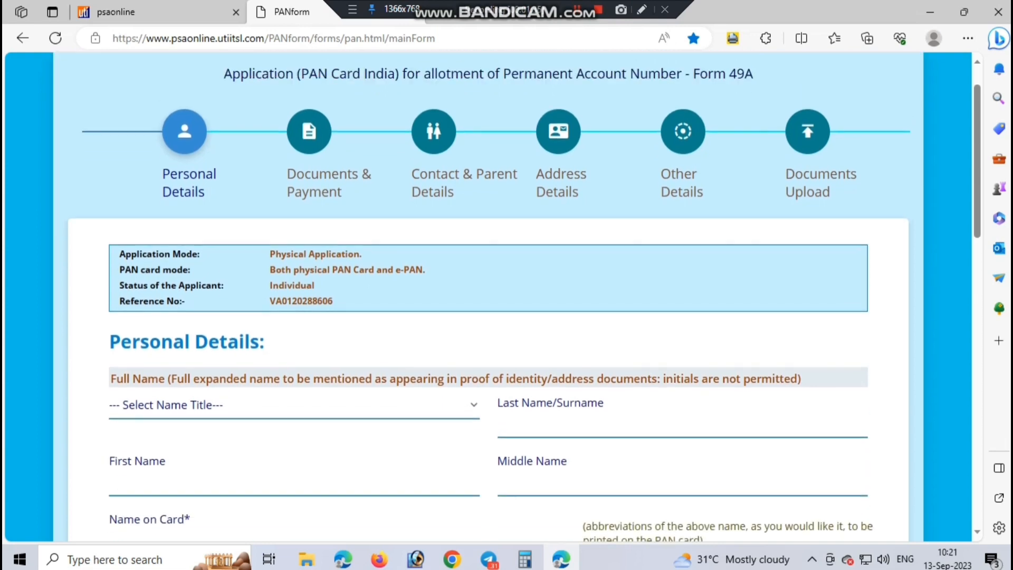
scroll(507, 296, down, 1)
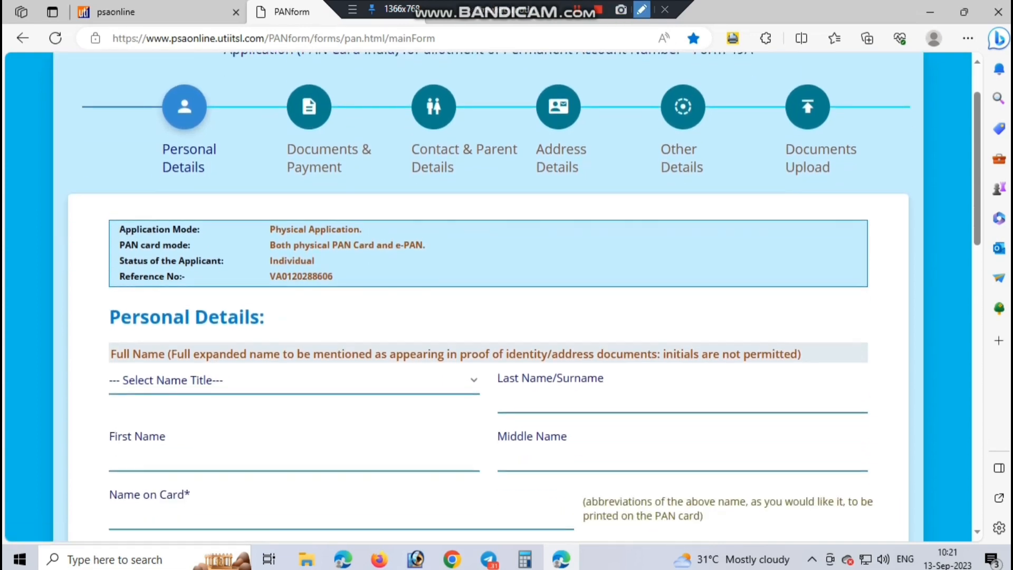
click(642, 9)
drag(101, 301, 320, 331)
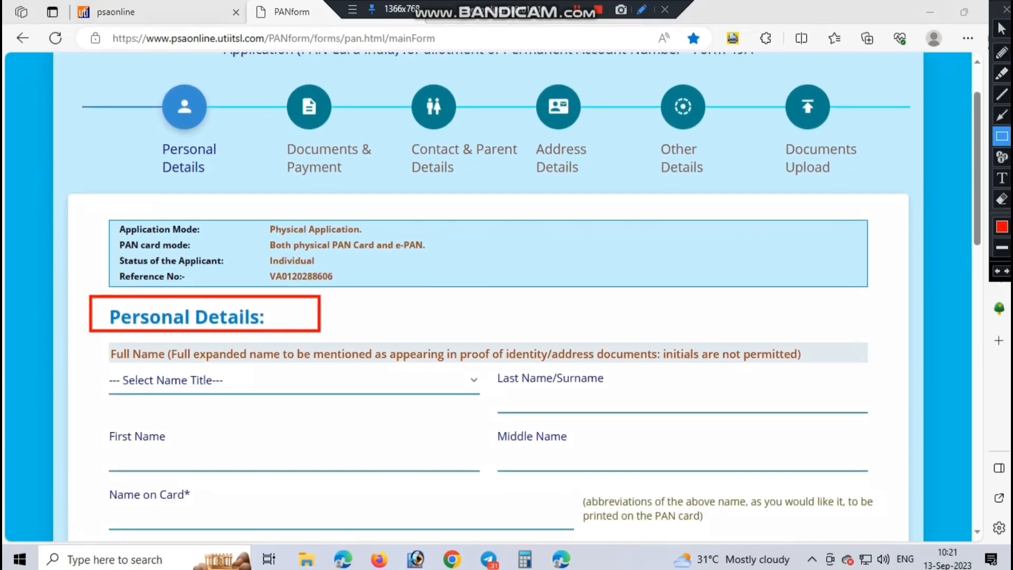
drag(81, 349, 484, 406)
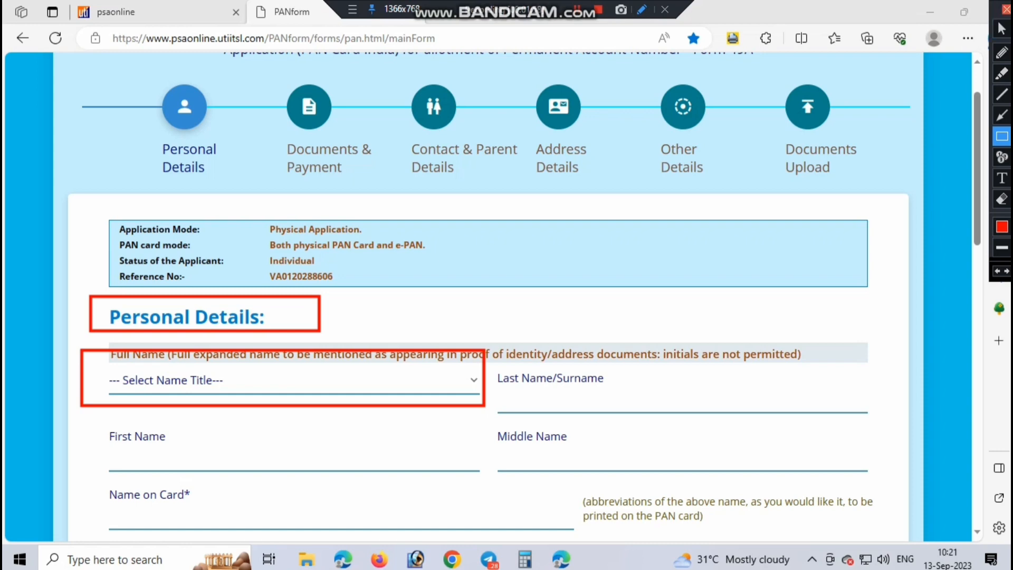
click(1007, 9)
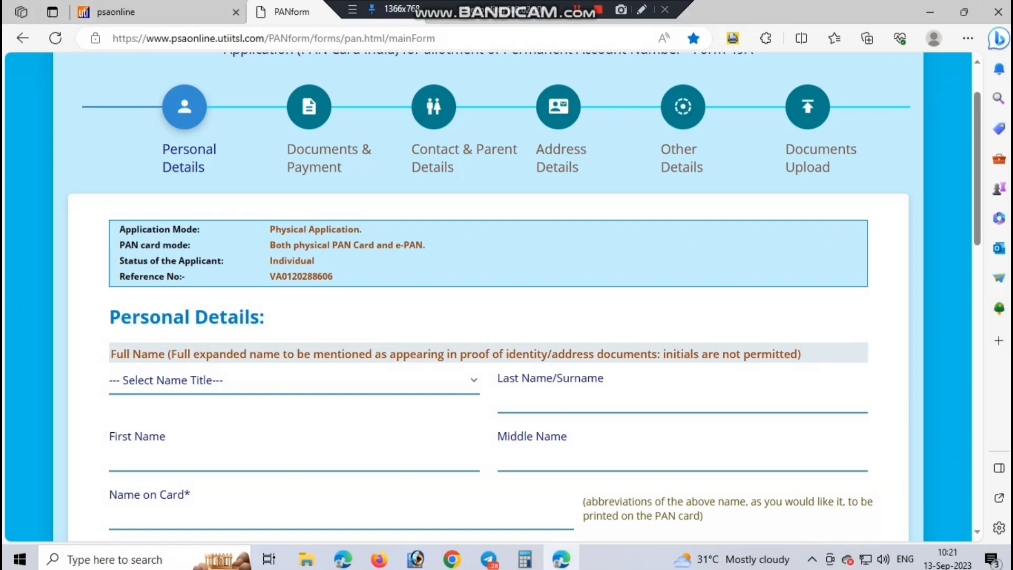
Step: Set the name title to KUMARI and enter the applicant's last and first names
click(274, 381)
click(264, 429)
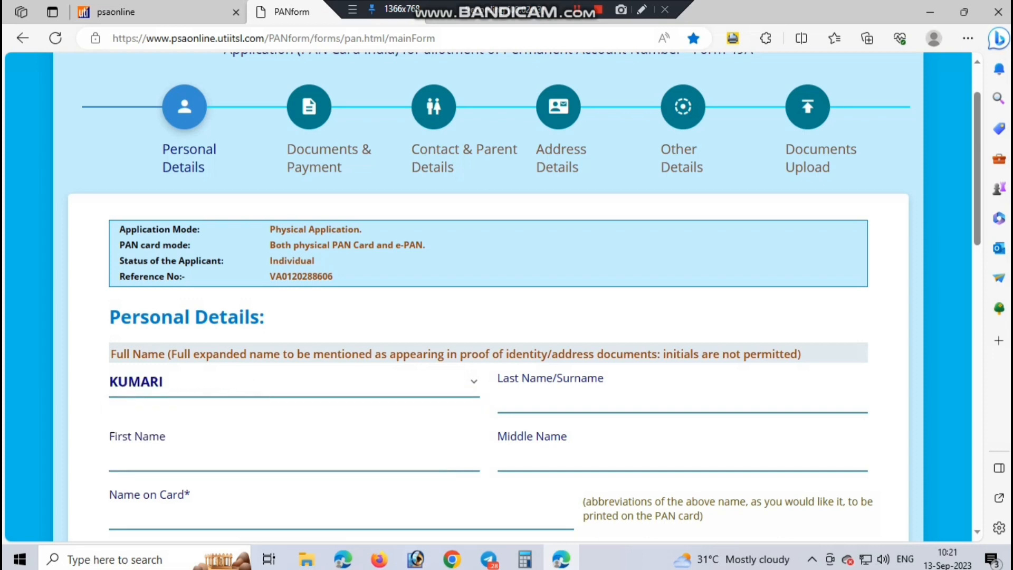
click(560, 397)
click(559, 455)
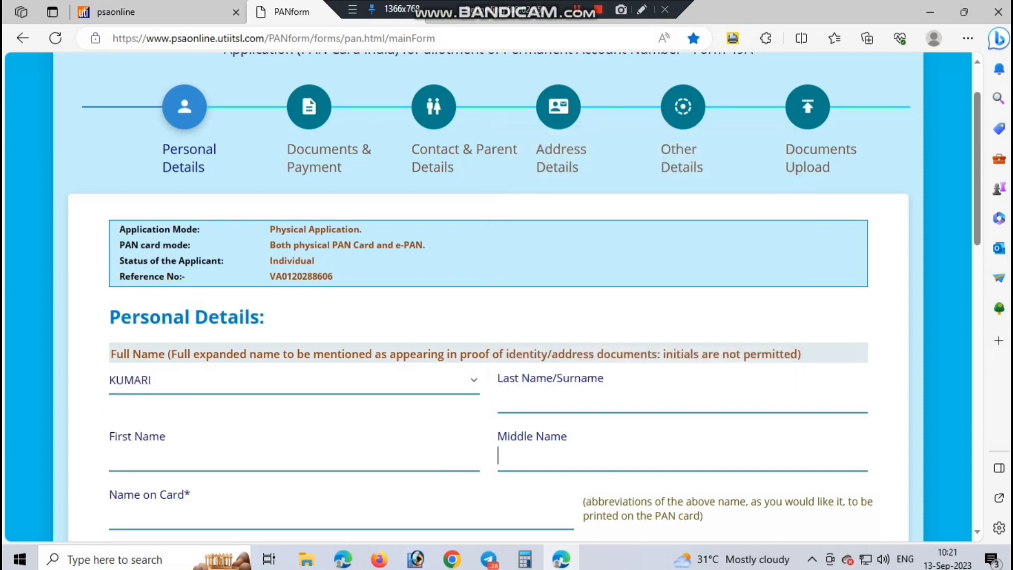
click(559, 397)
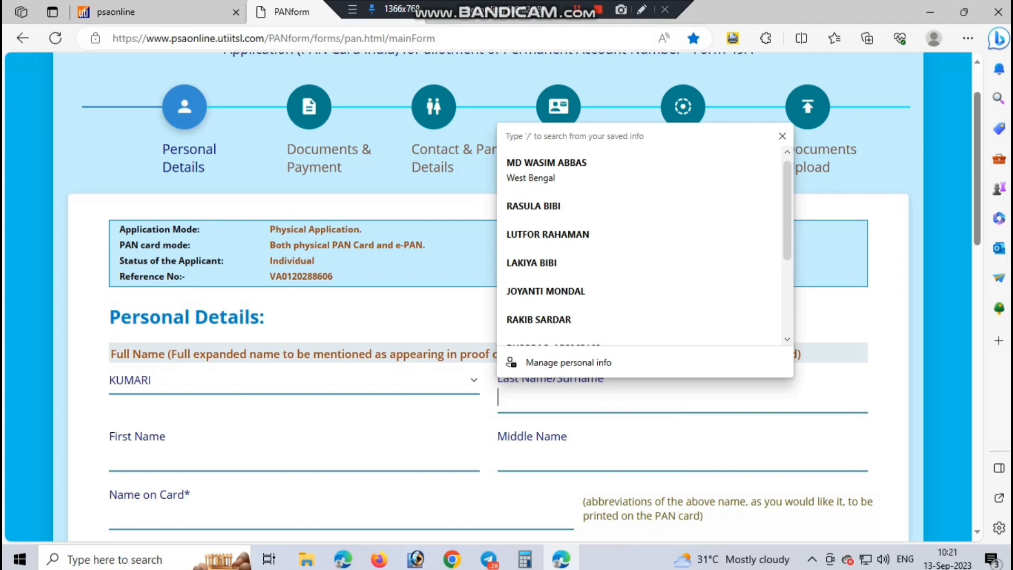
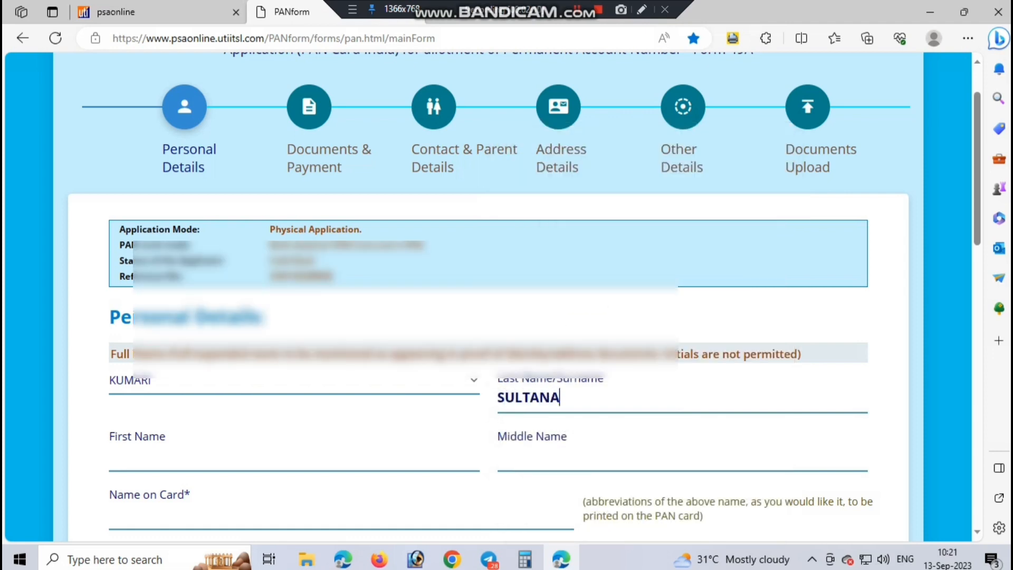
key(Tab)
key(Tab)
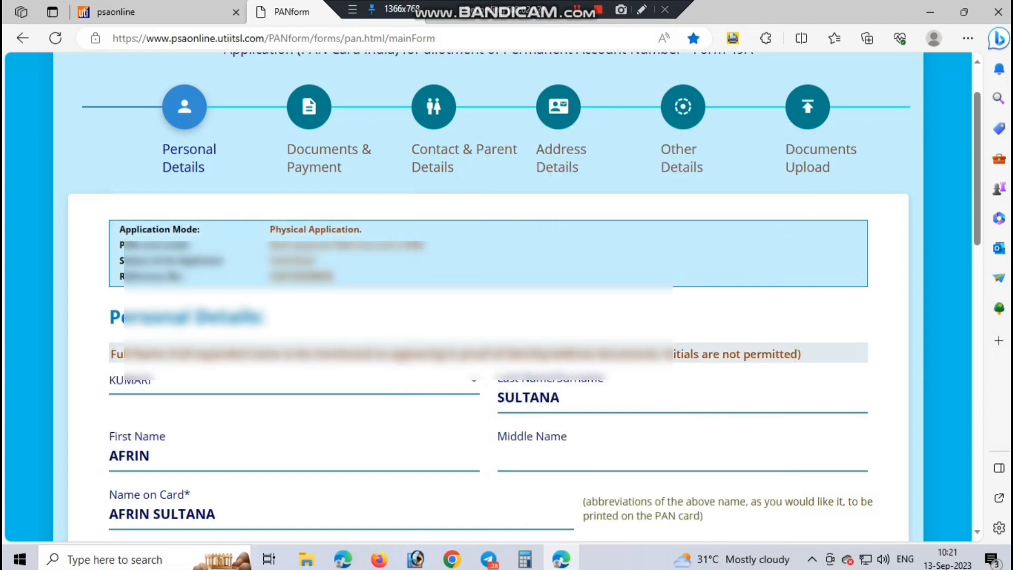
click(528, 455)
click(153, 455)
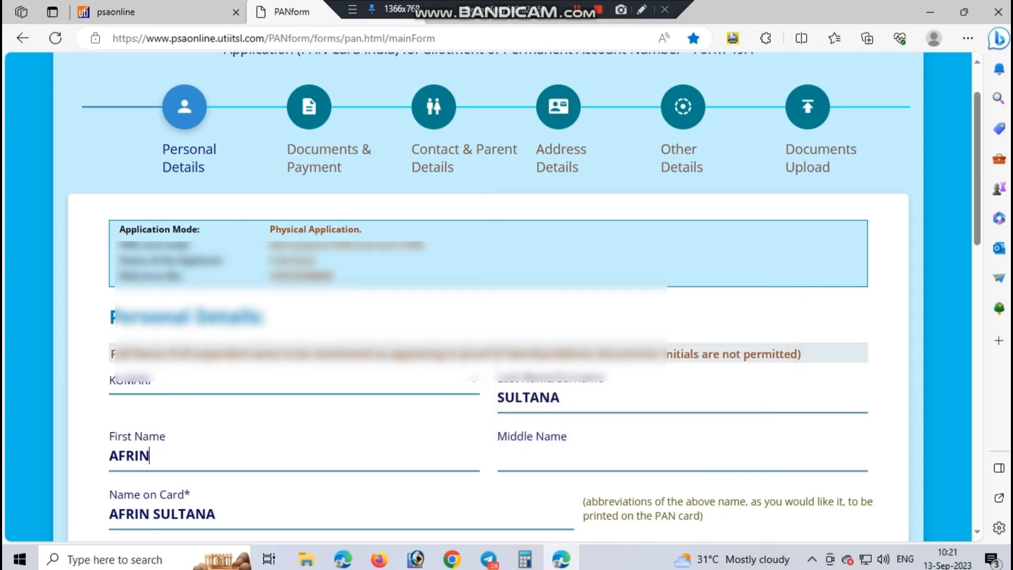
Step: Answer NO to the applicant being known by any other name
scroll(488, 317, down, 2)
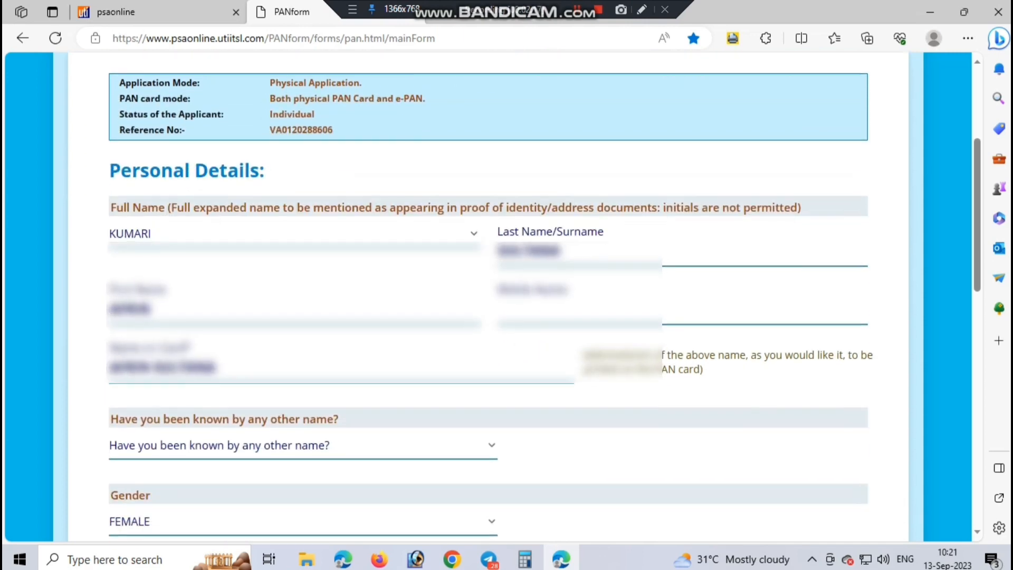
scroll(488, 295, down, 1)
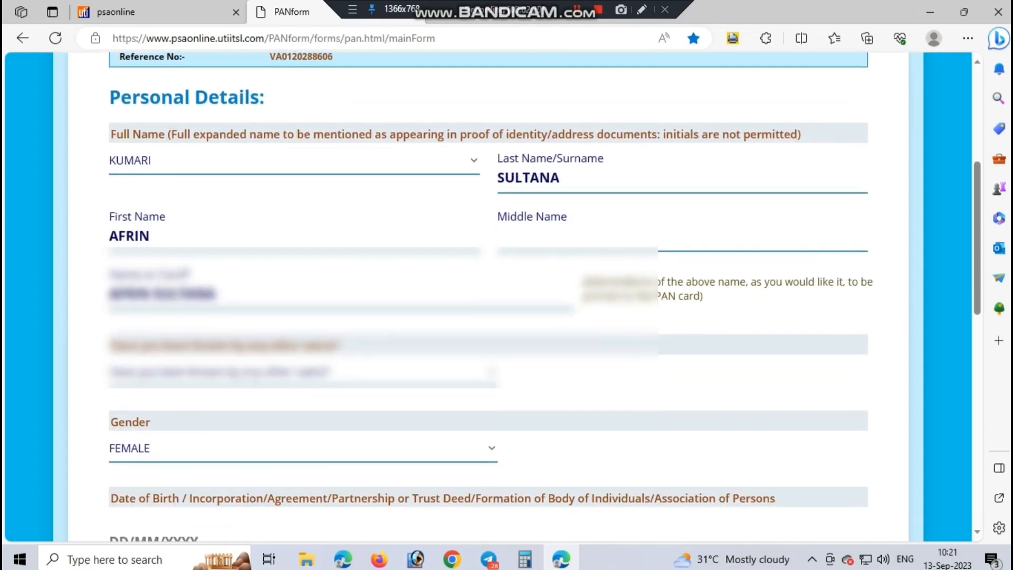
drag(205, 344, 329, 344)
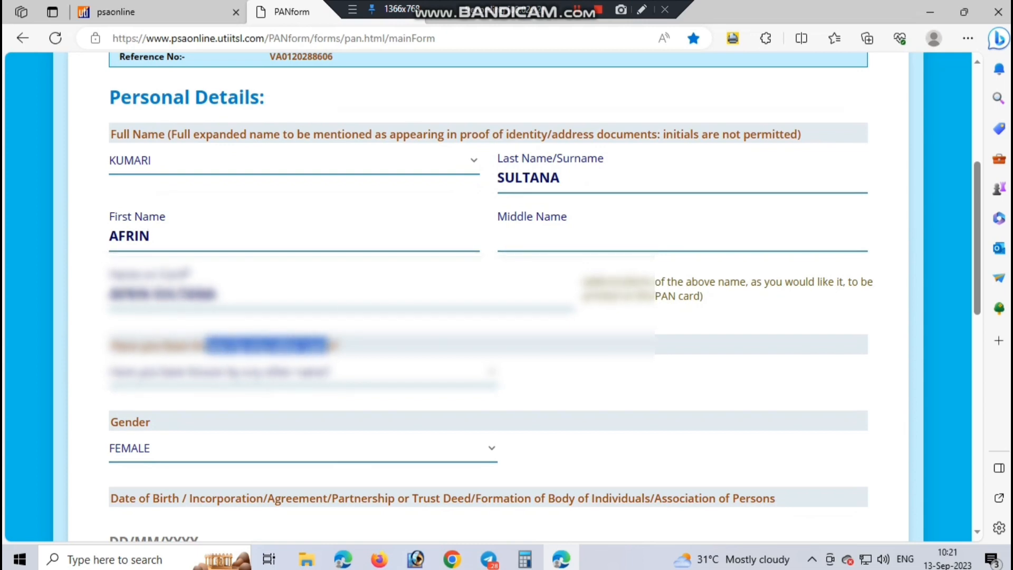
click(338, 365)
click(301, 372)
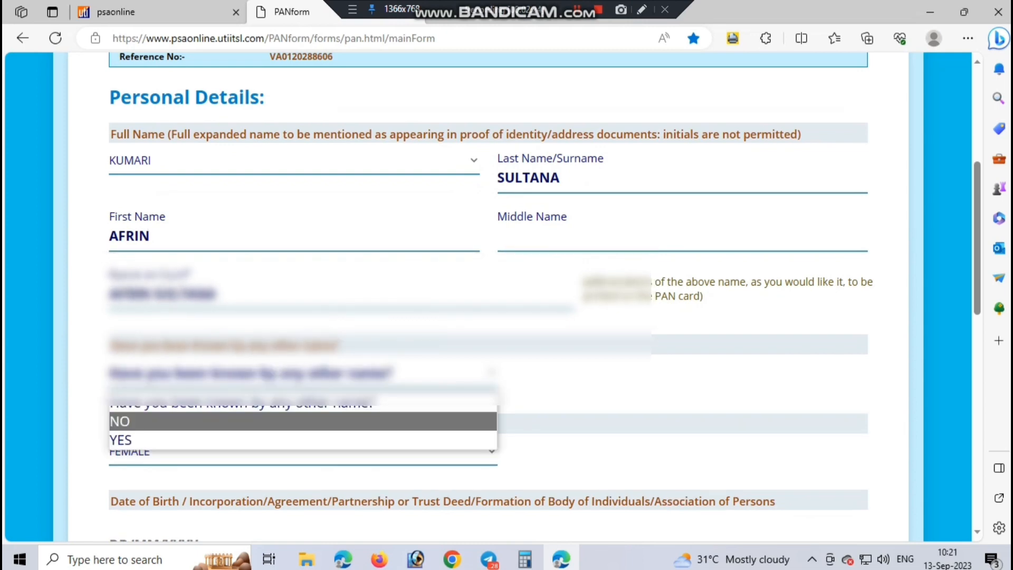
click(264, 421)
scroll(263, 370, down, 2)
click(221, 396)
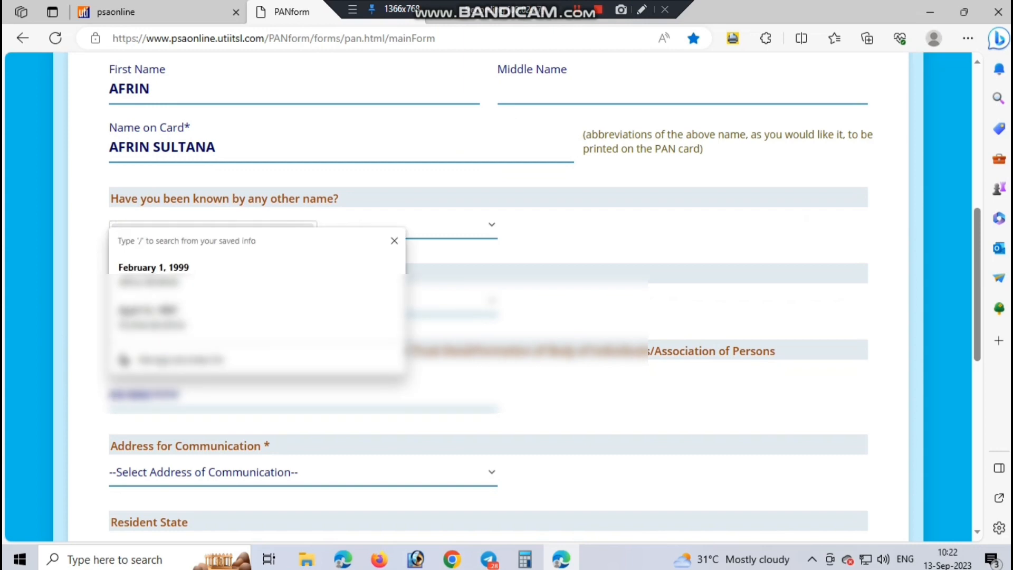
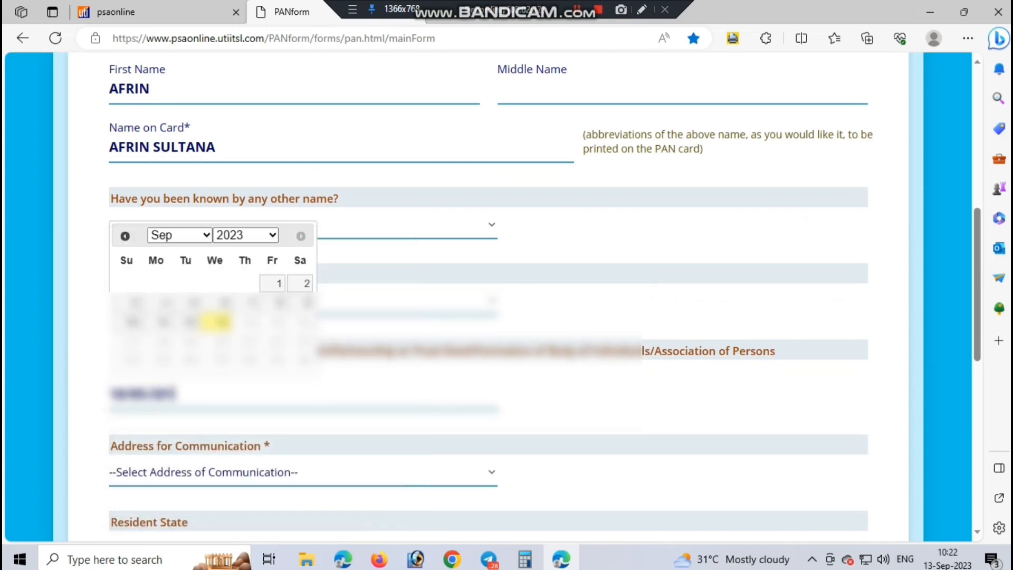
key(Tab)
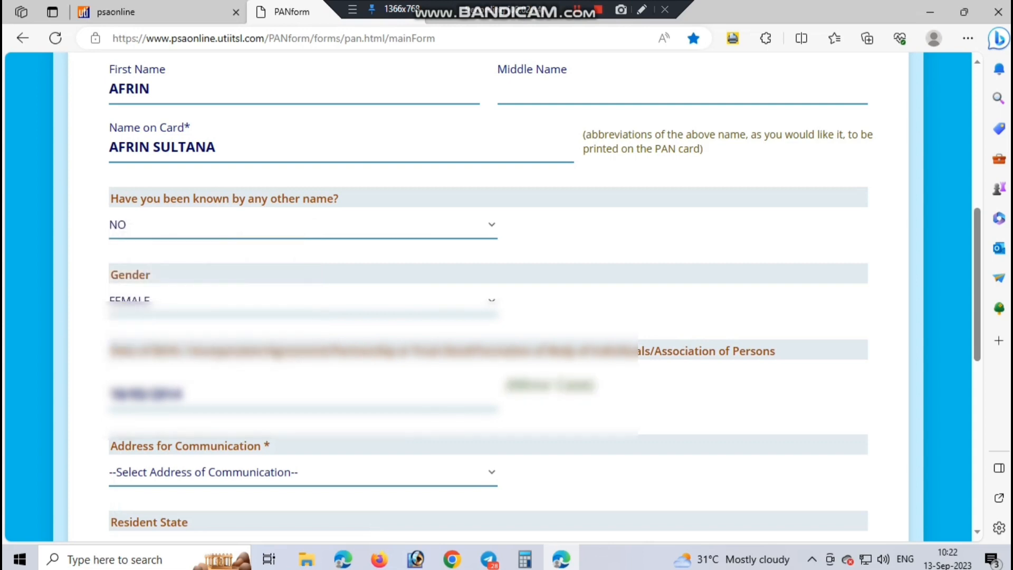
drag(523, 385, 595, 385)
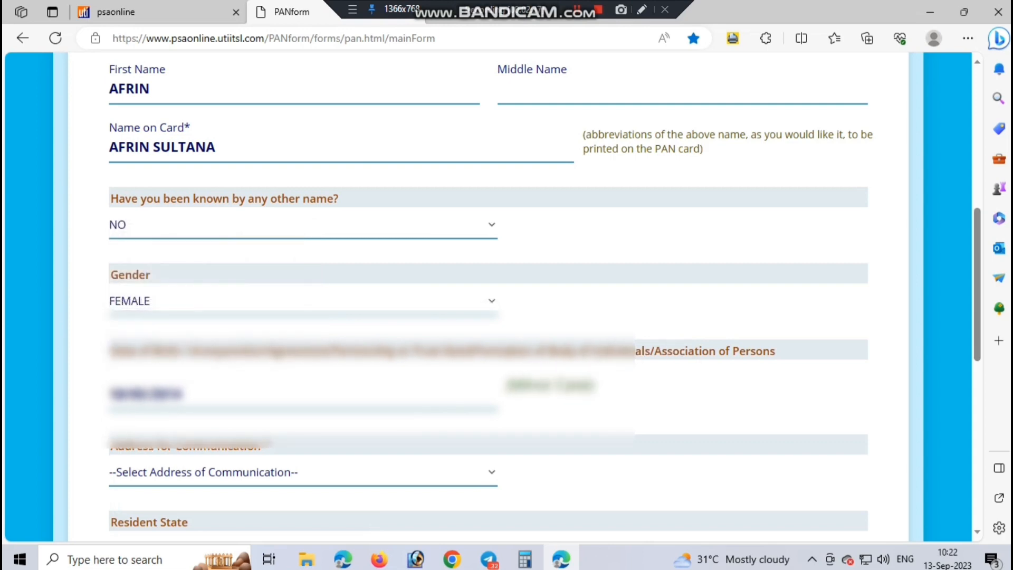
Step: Choose RESIDENCE as the communication address and WEST BENGAL as the resident state
scroll(490, 295, down, 1)
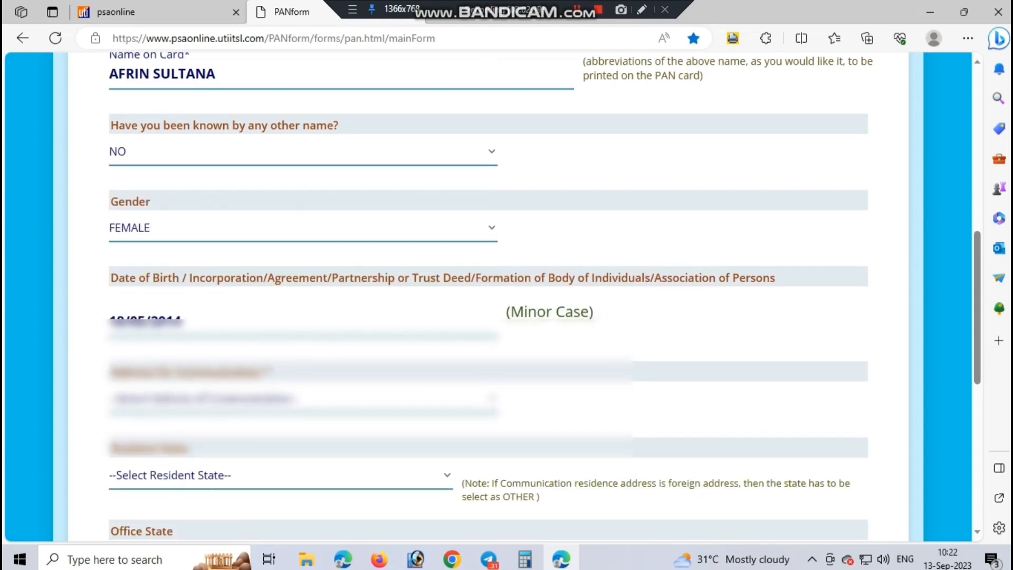
click(303, 399)
click(304, 466)
scroll(304, 465, down, 1)
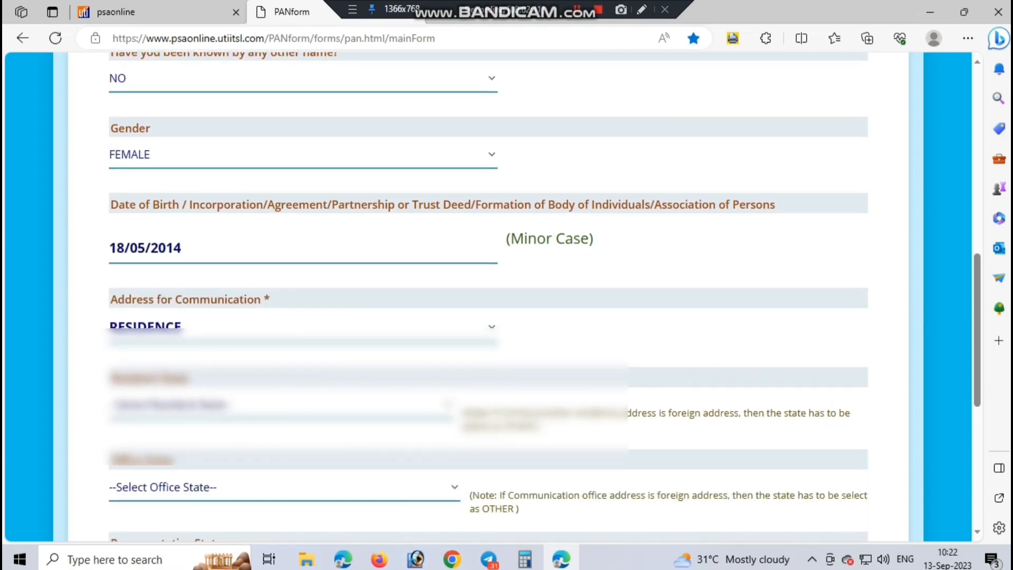
scroll(279, 331, down, 1)
click(279, 330)
scroll(279, 263, down, 6)
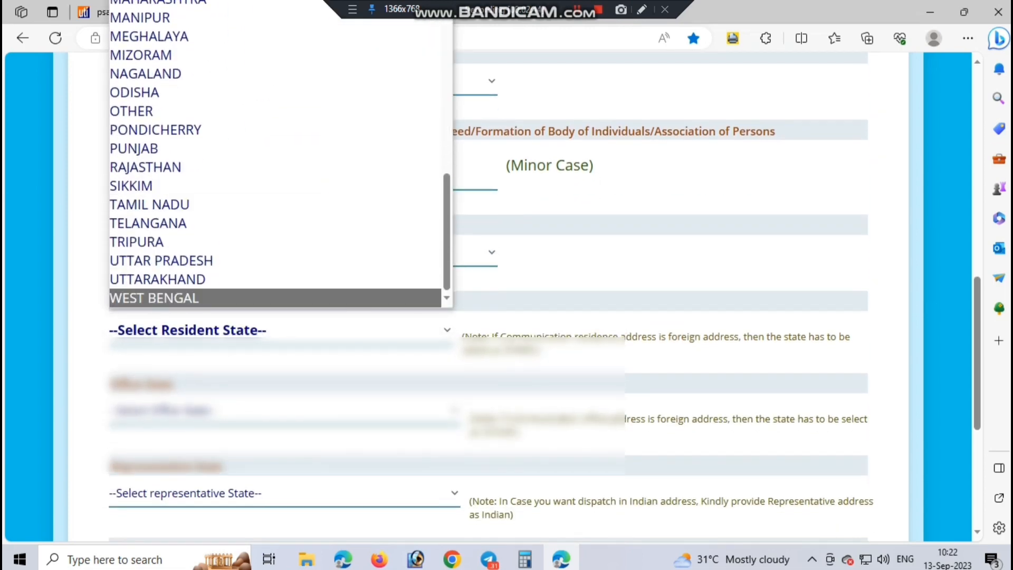
key(Return)
scroll(490, 295, up, 1)
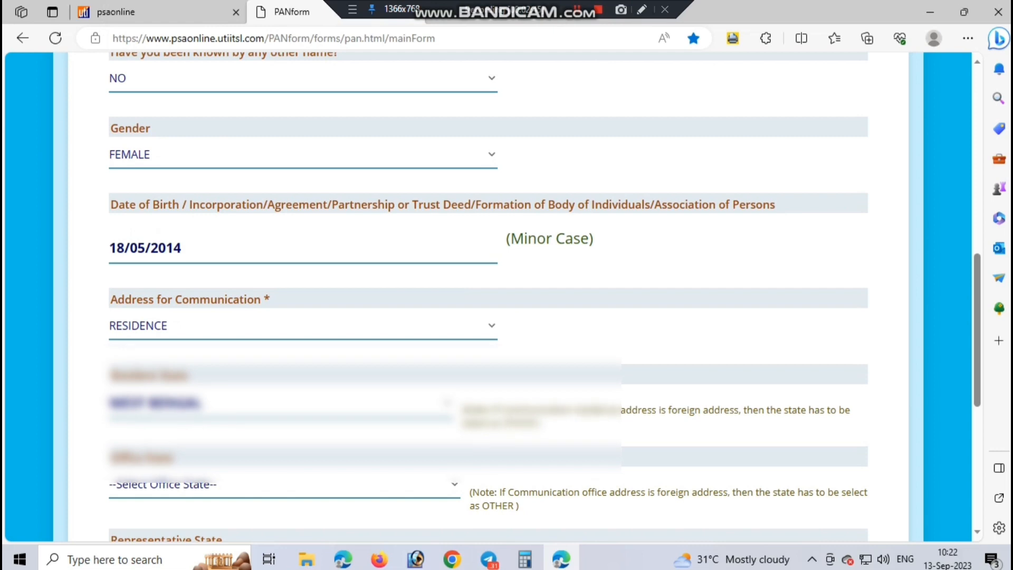
scroll(490, 295, down, 2)
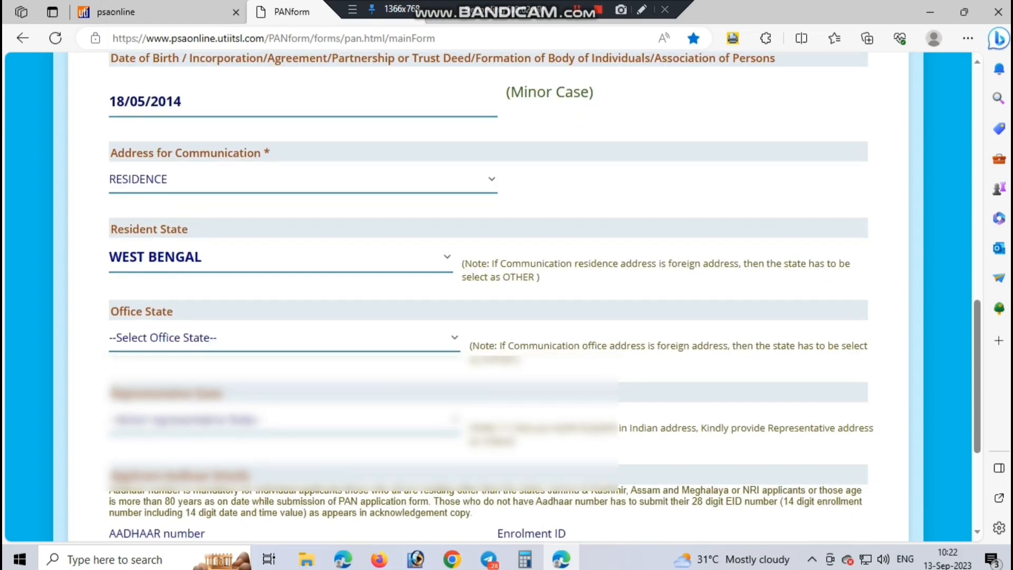
scroll(491, 296, down, 2)
Step: Set the representative state to WEST BENGAL, then move to the Aadhaar number field
click(642, 10)
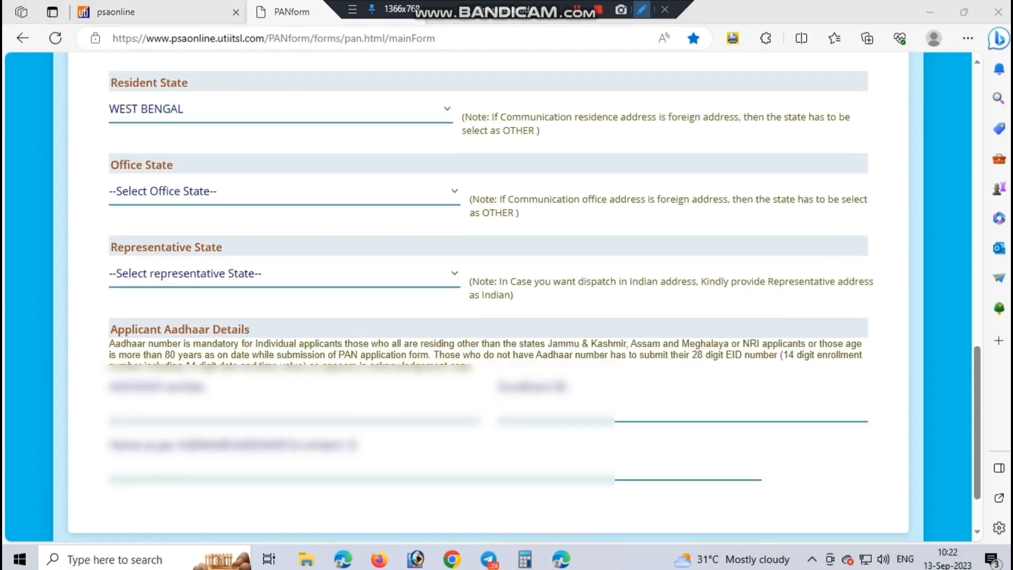
drag(94, 231, 472, 299)
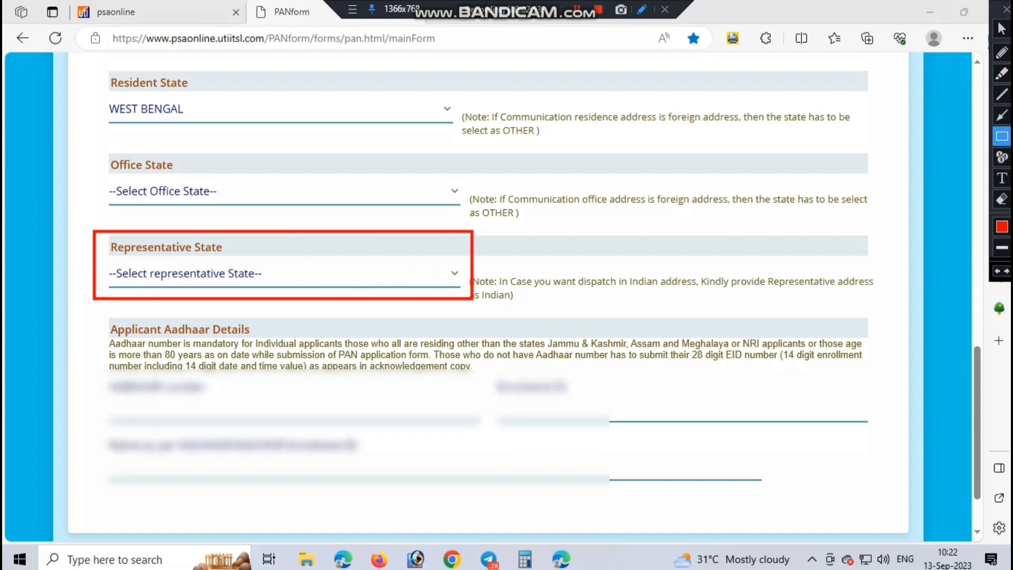
click(1006, 10)
click(285, 274)
scroll(279, 209, down, 6)
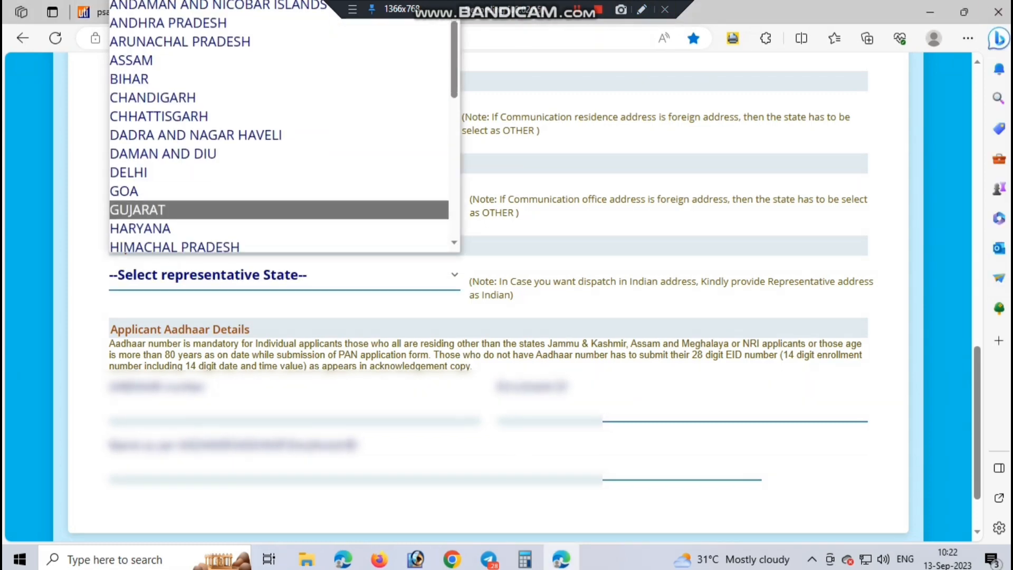
scroll(279, 181, down, 1)
click(279, 243)
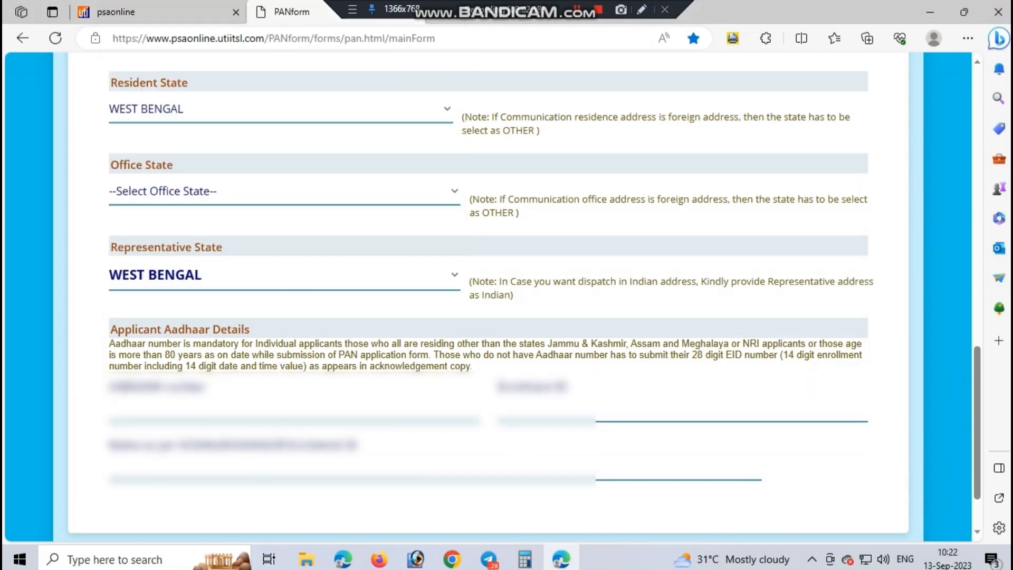
click(211, 406)
Step: Enter and re-confirm the applicant's Aadhaar number, then type the applicant's name as per Aadhaar
text(**)
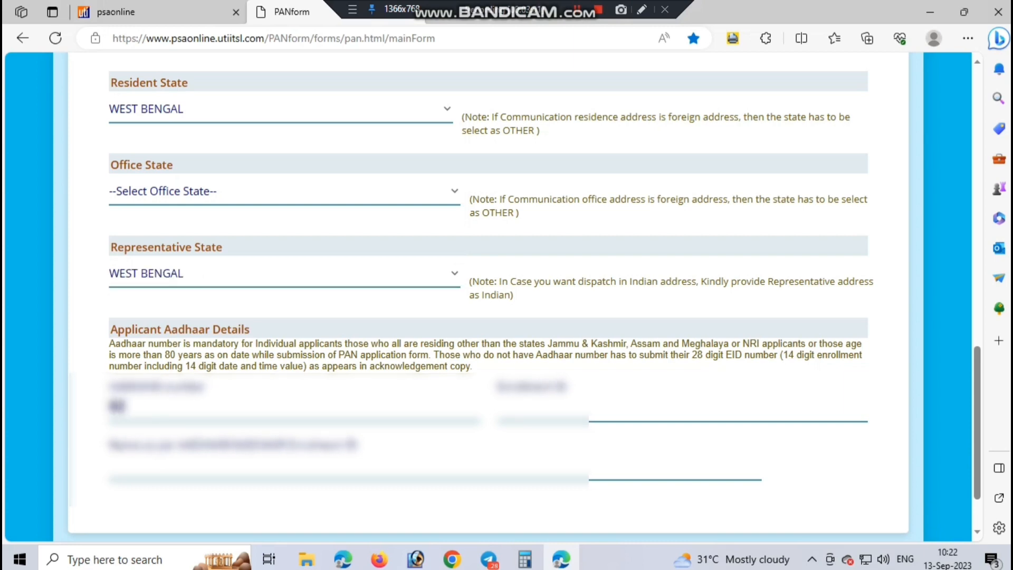
text(******)
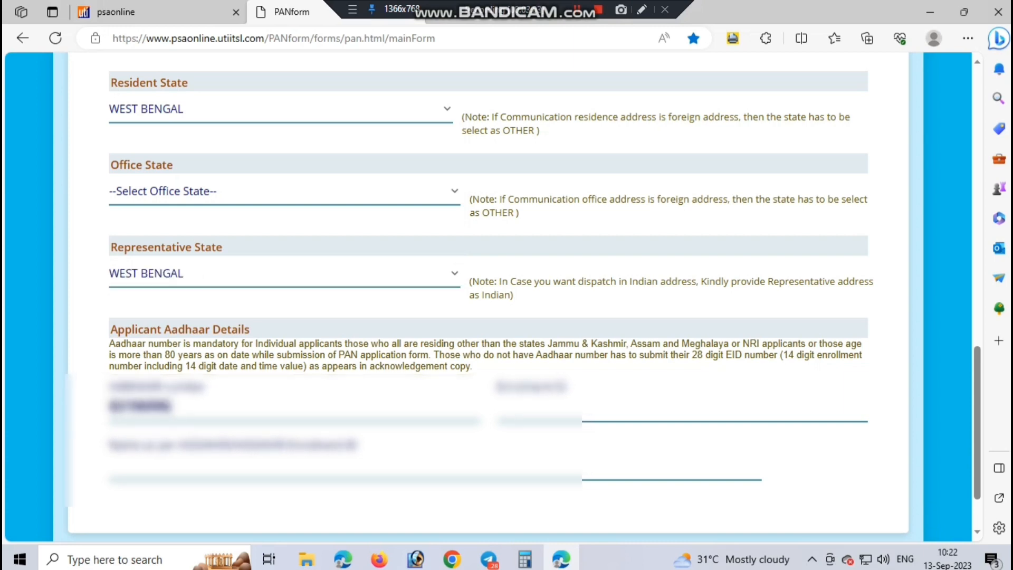
text(****)
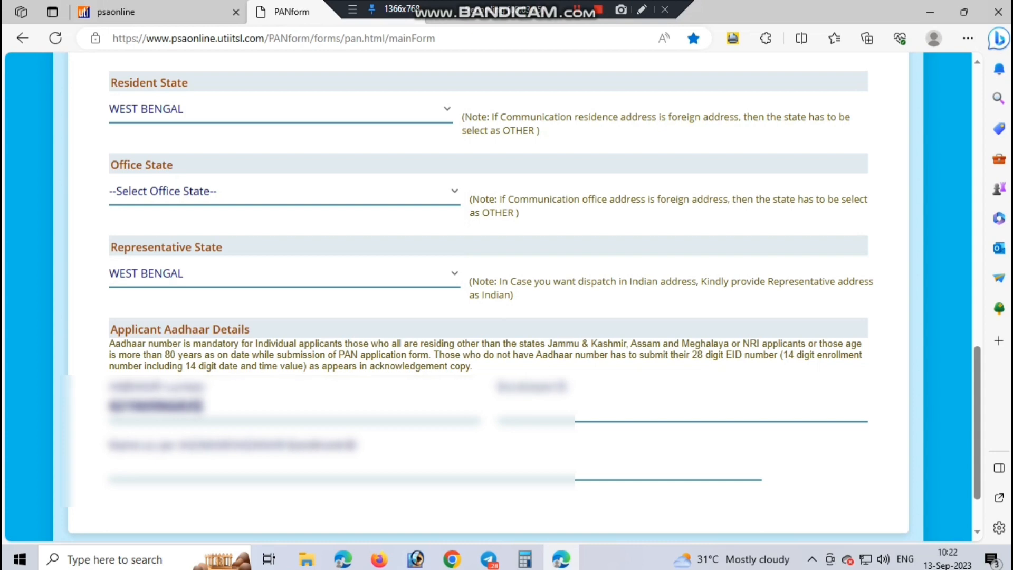
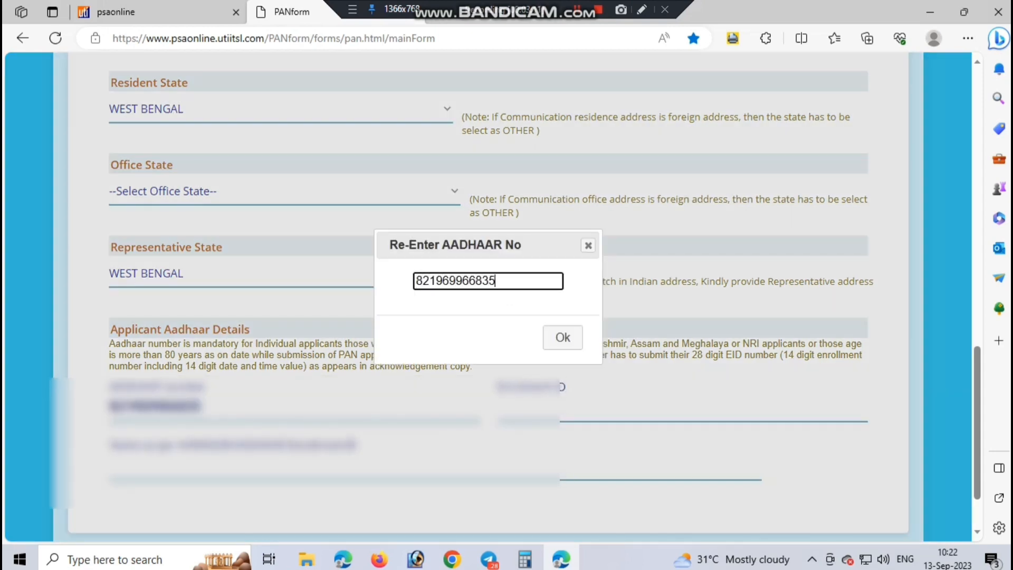
key(Return)
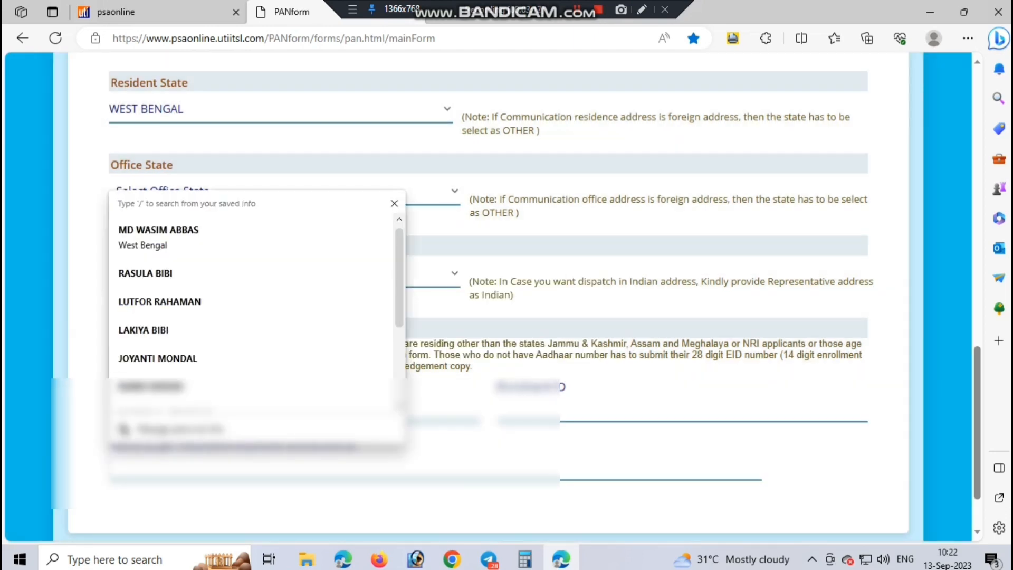
text(A)
key(BackSpace)
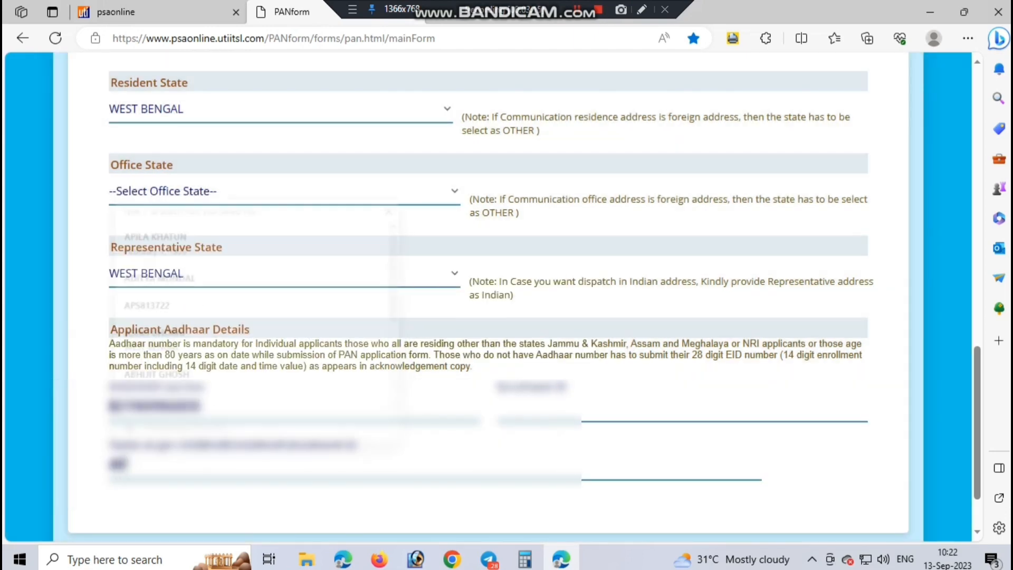
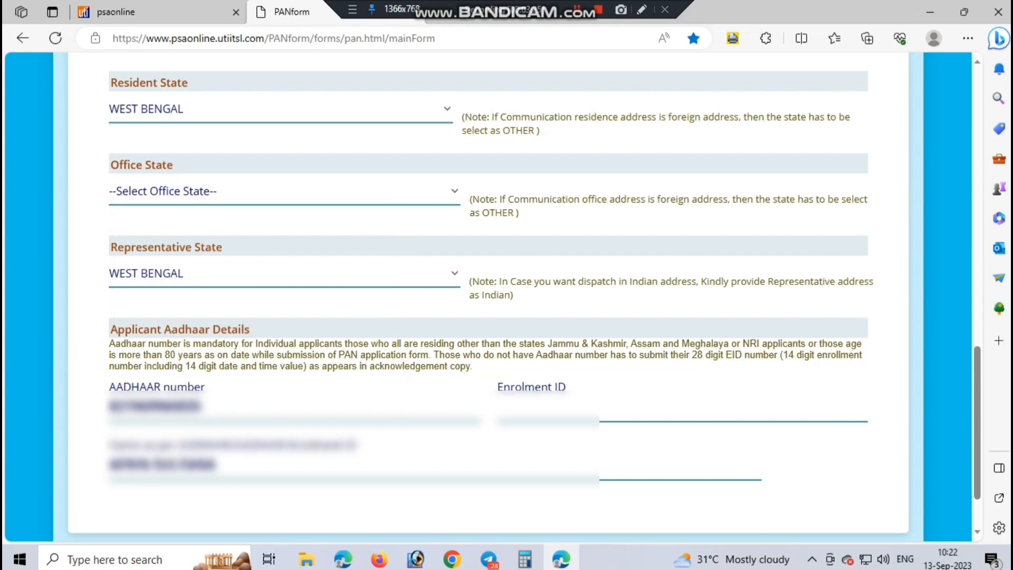
scroll(488, 295, up, 10)
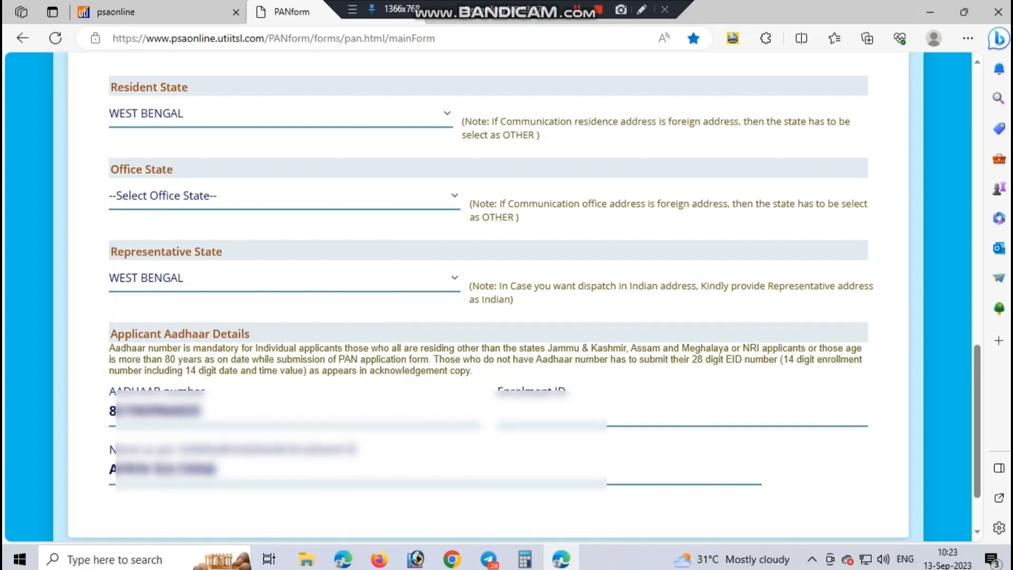
scroll(488, 296, up, 2)
scroll(488, 295, up, 4)
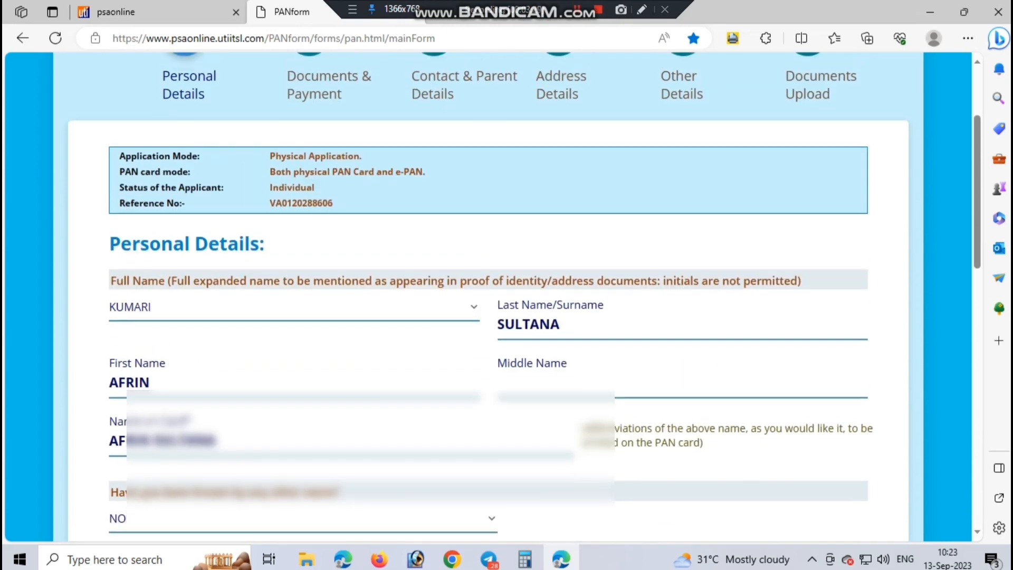
scroll(488, 295, down, 2)
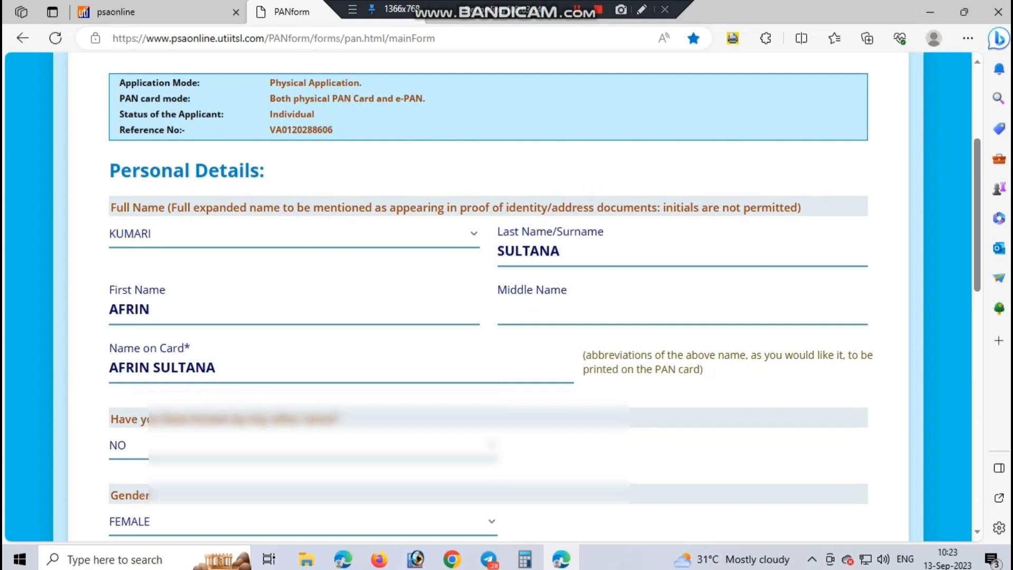
scroll(488, 295, down, 10)
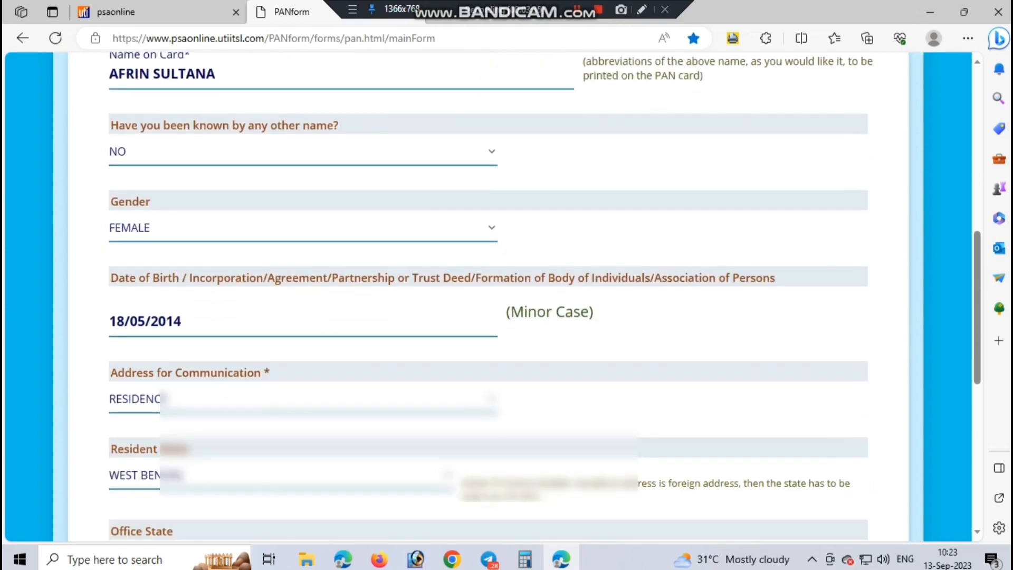
scroll(855, 491, down, 7)
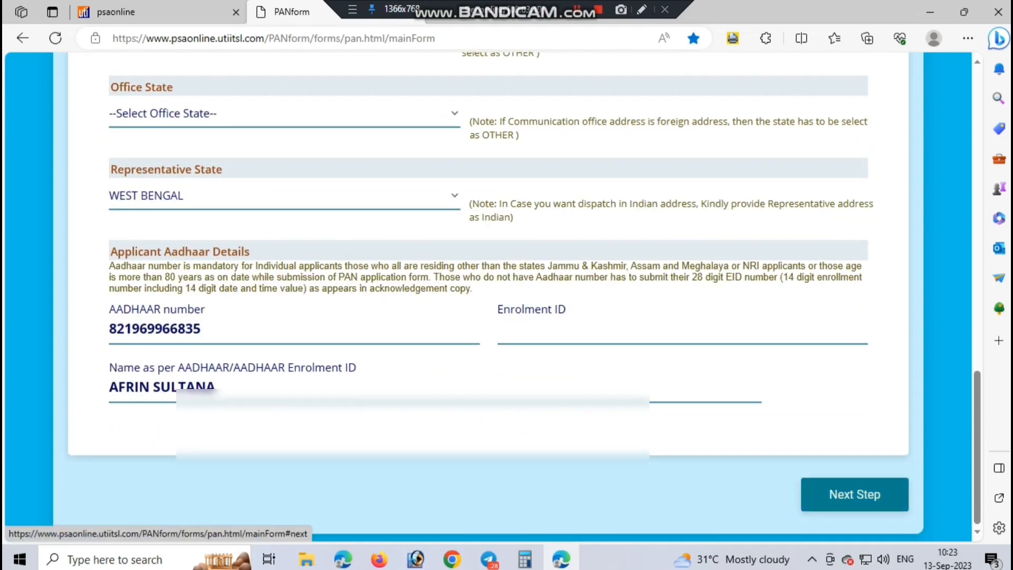
Step: Choose 'AADHAAR Card issued by UIDAI (In Copy)' as identity, address and birth-date proof, then proceed
click(855, 494)
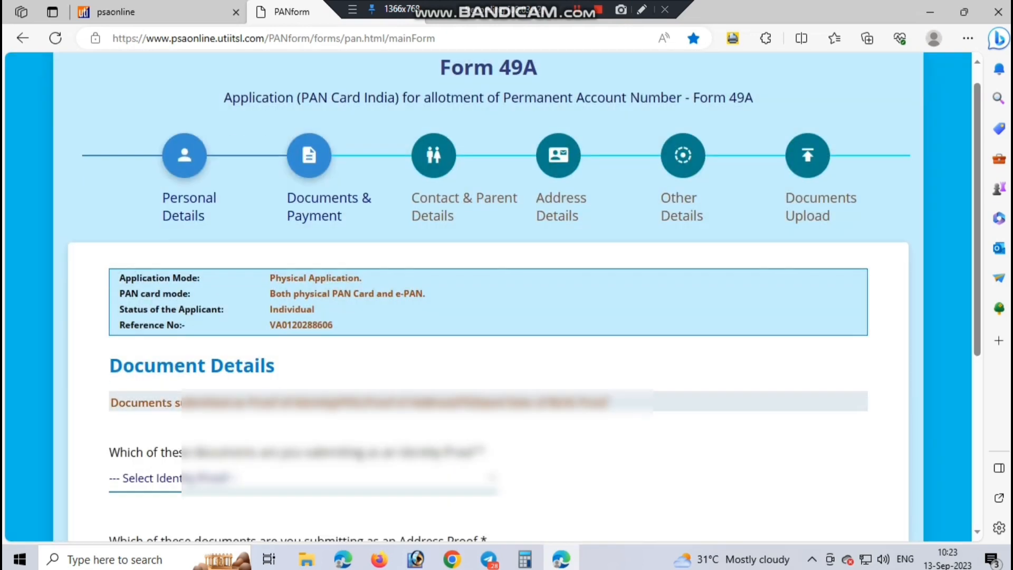
scroll(855, 494, down, 2)
click(303, 357)
key(Down)
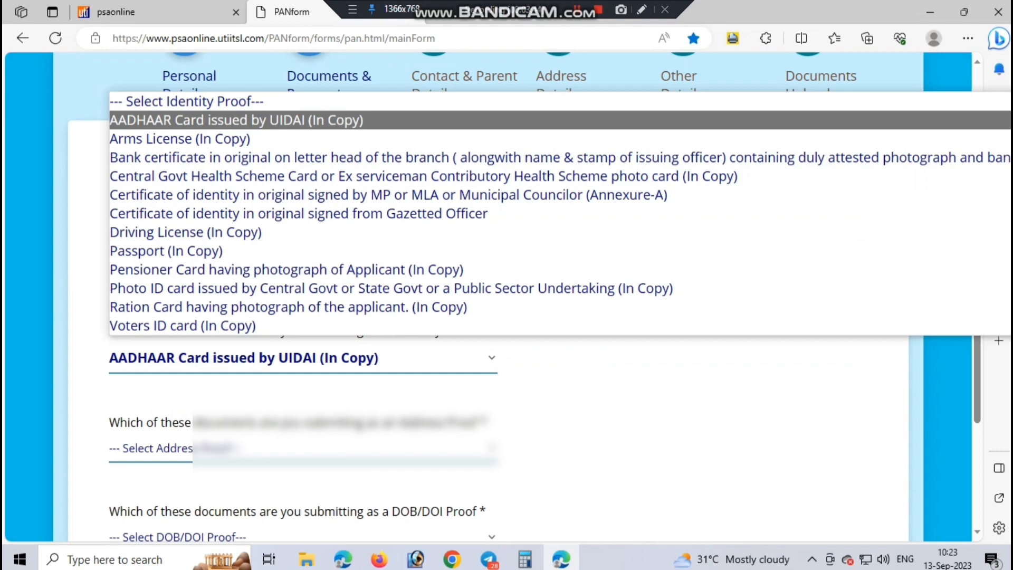
key(Return)
click(304, 448)
key(Down)
key(Return)
scroll(303, 411, down, 2)
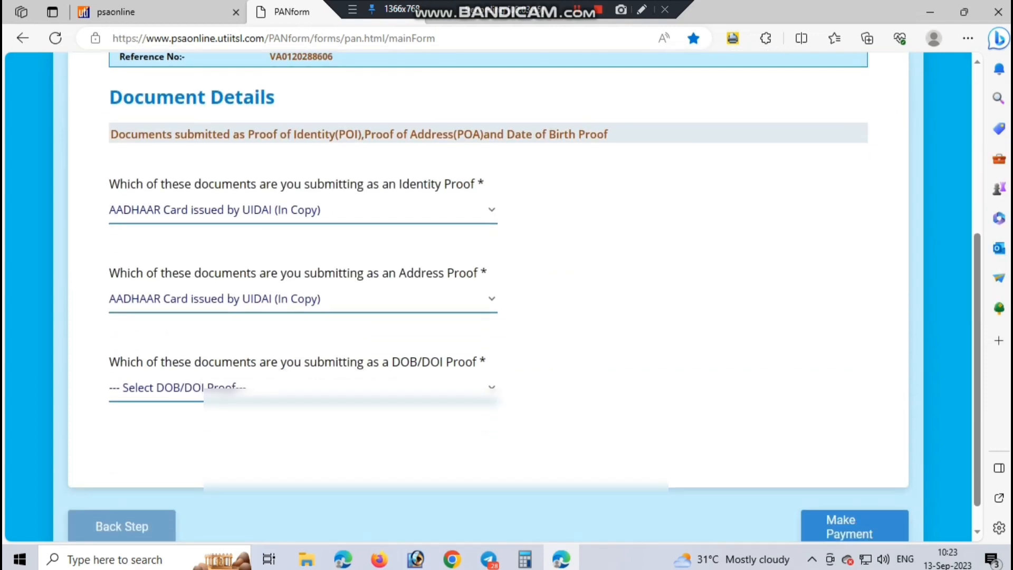
click(304, 387)
key(Down)
key(Return)
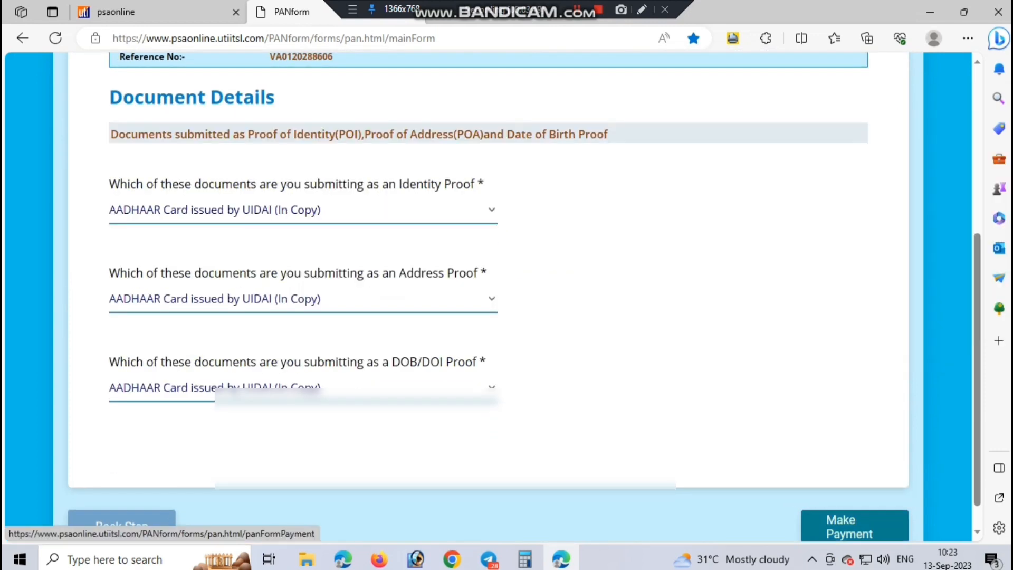
click(854, 526)
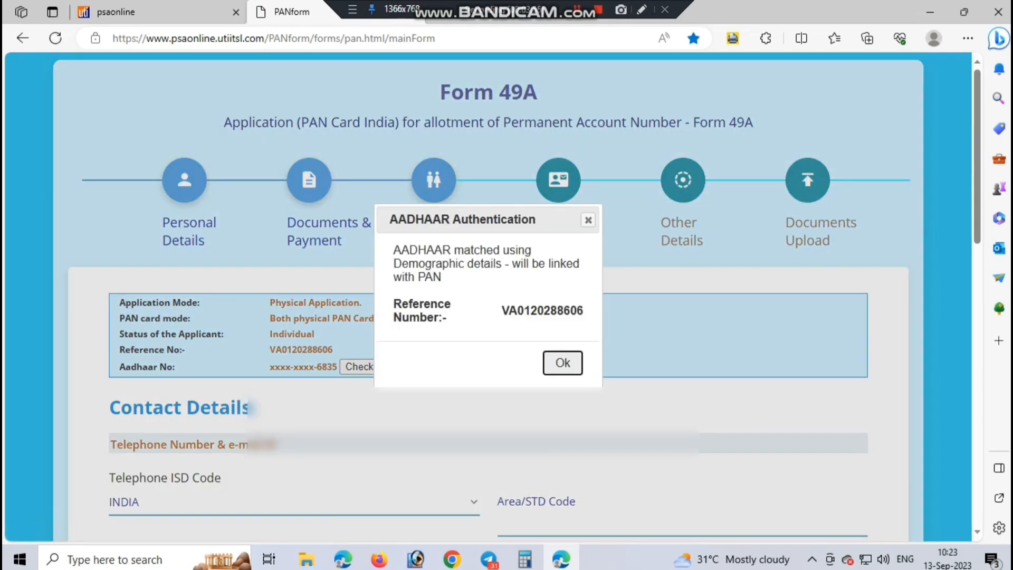
Step: Dismiss the Aadhaar authentication message and check that the Aadhaar isn't linked to any PAN
click(563, 363)
scroll(562, 363, down, 3)
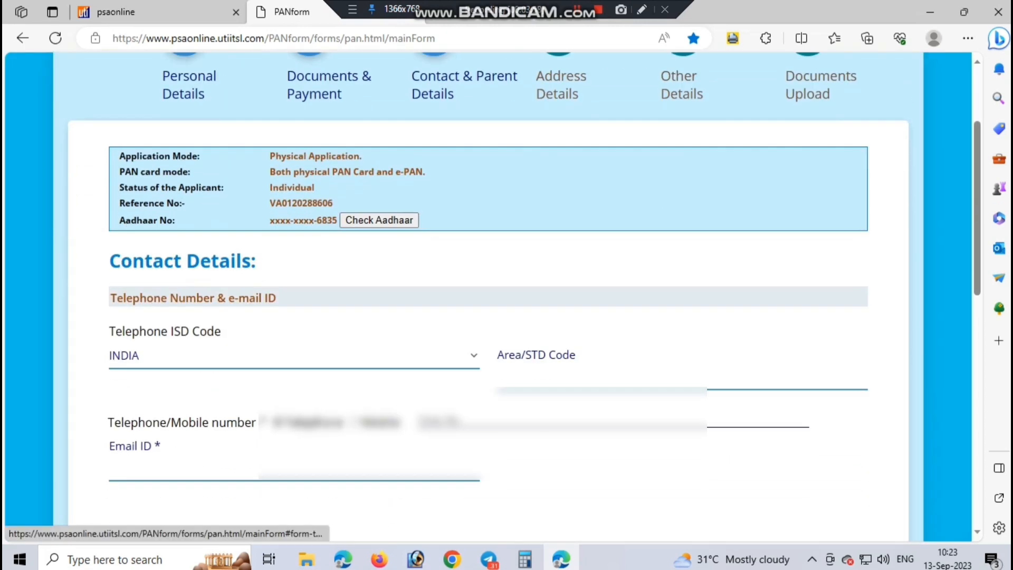
scroll(488, 295, up, 3)
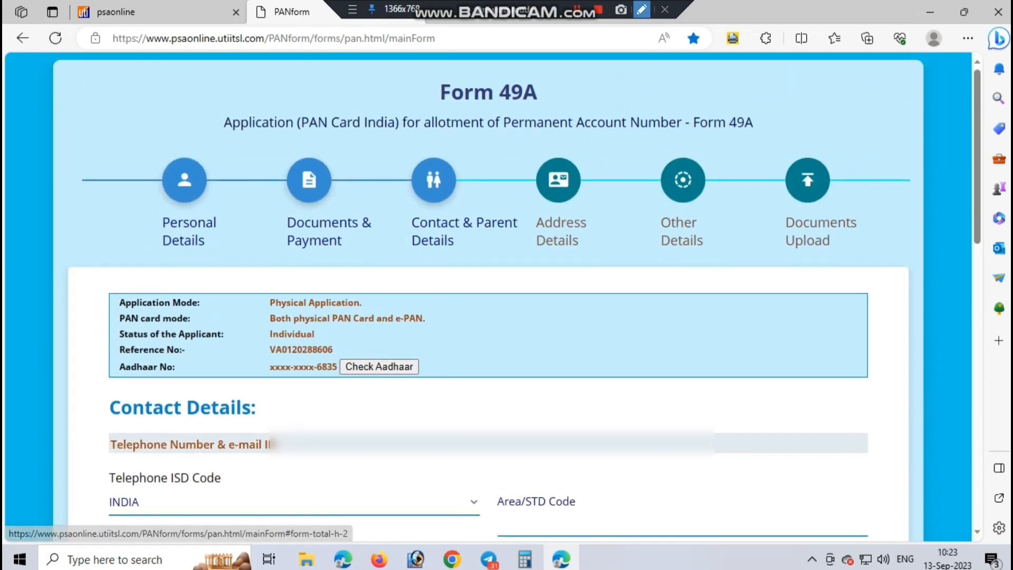
click(642, 10)
drag(99, 283, 527, 400)
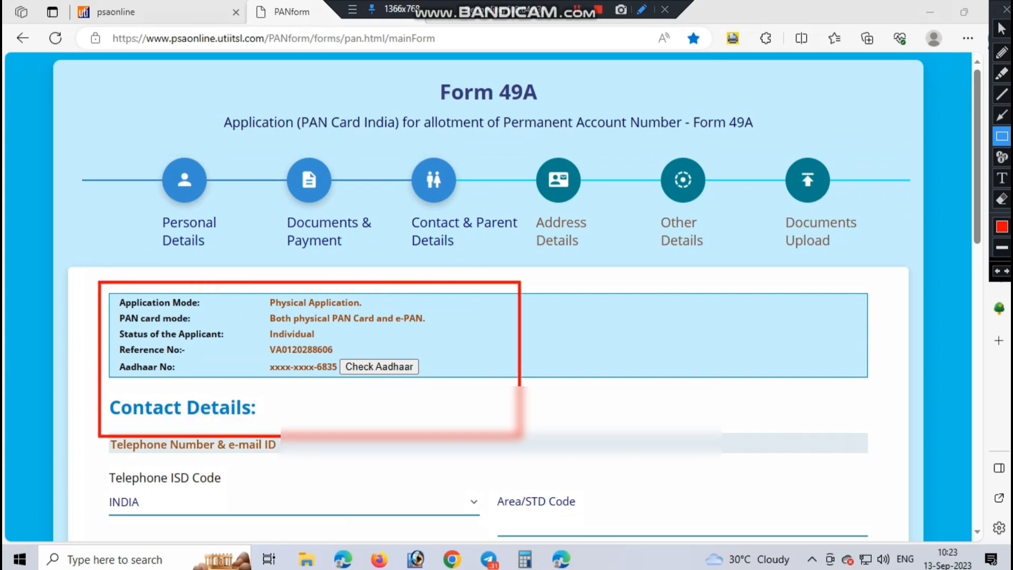
drag(328, 349, 452, 381)
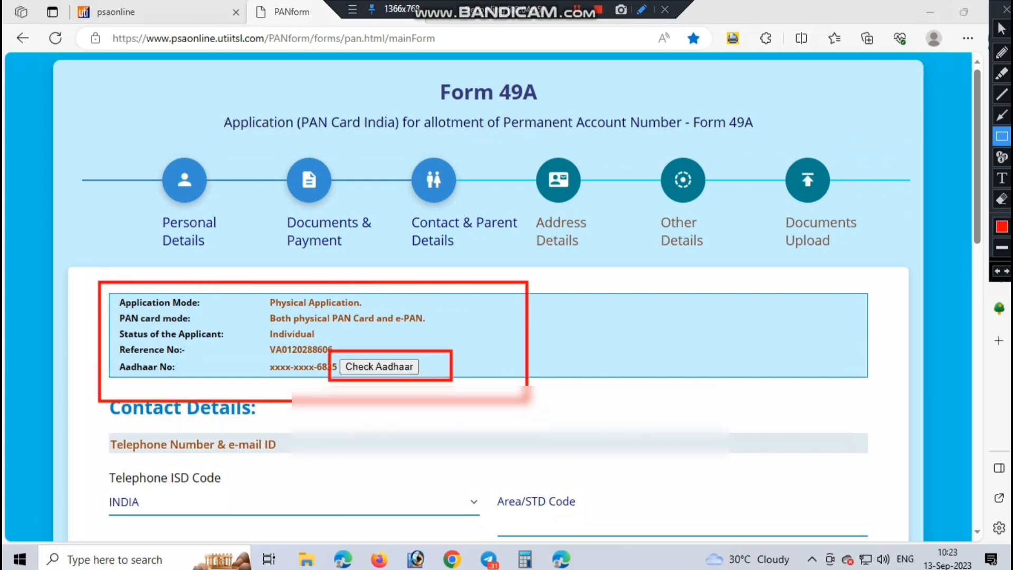
click(1006, 9)
click(379, 366)
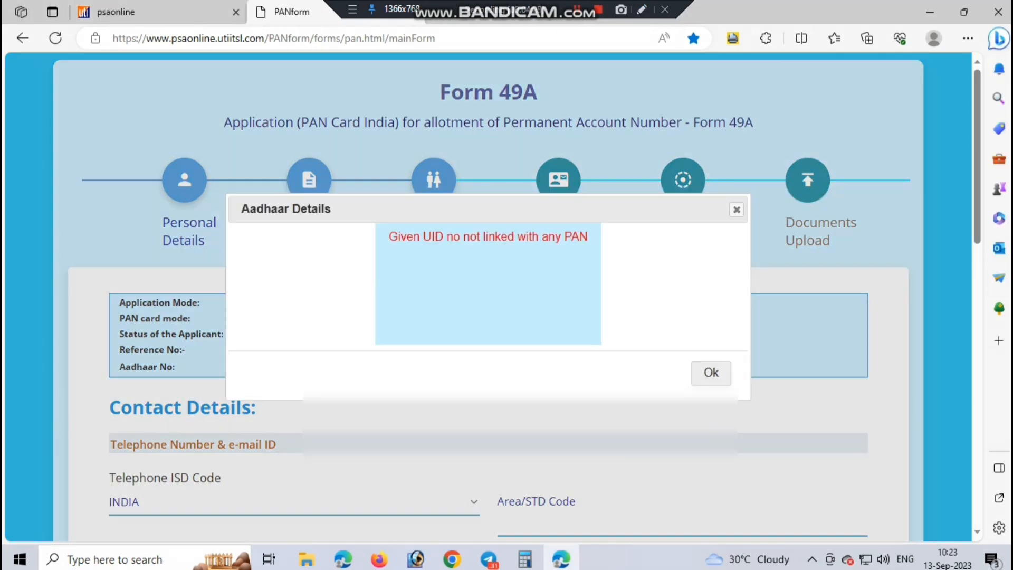
click(711, 372)
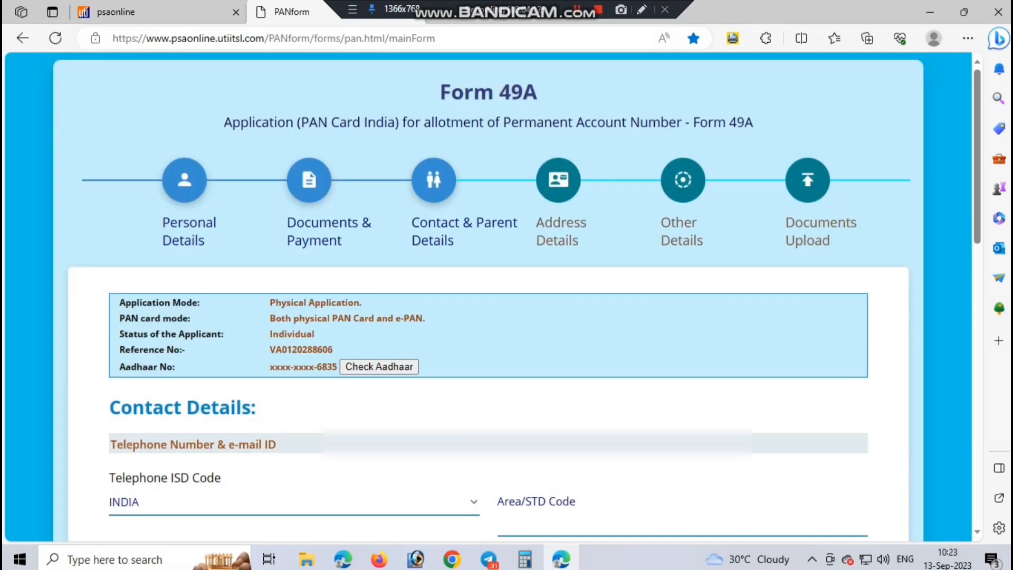
Step: Select Mobile as contact type, enter the applicant's mobile number, and fill in the e-mail address
scroll(489, 295, down, 3)
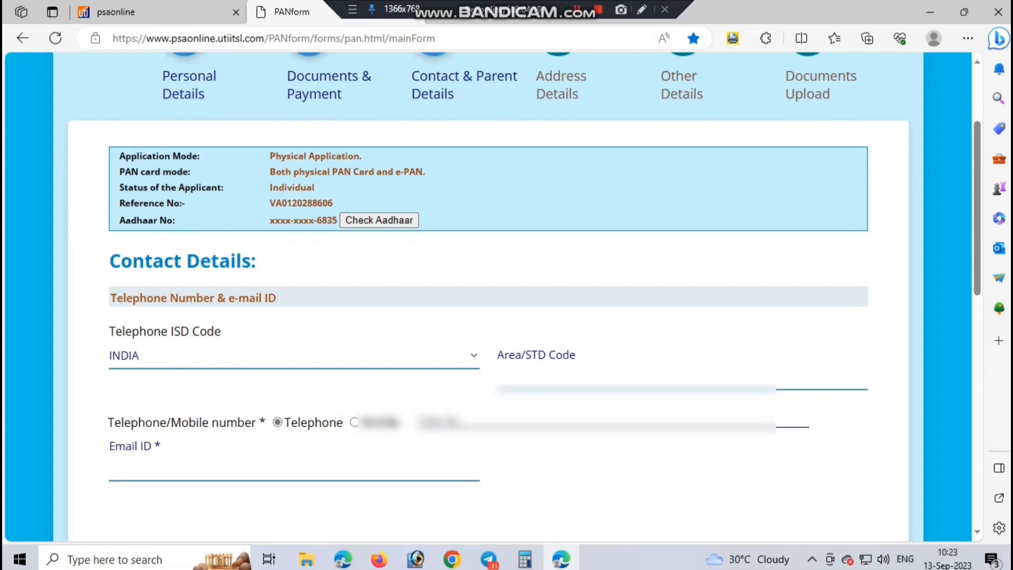
click(355, 423)
click(475, 422)
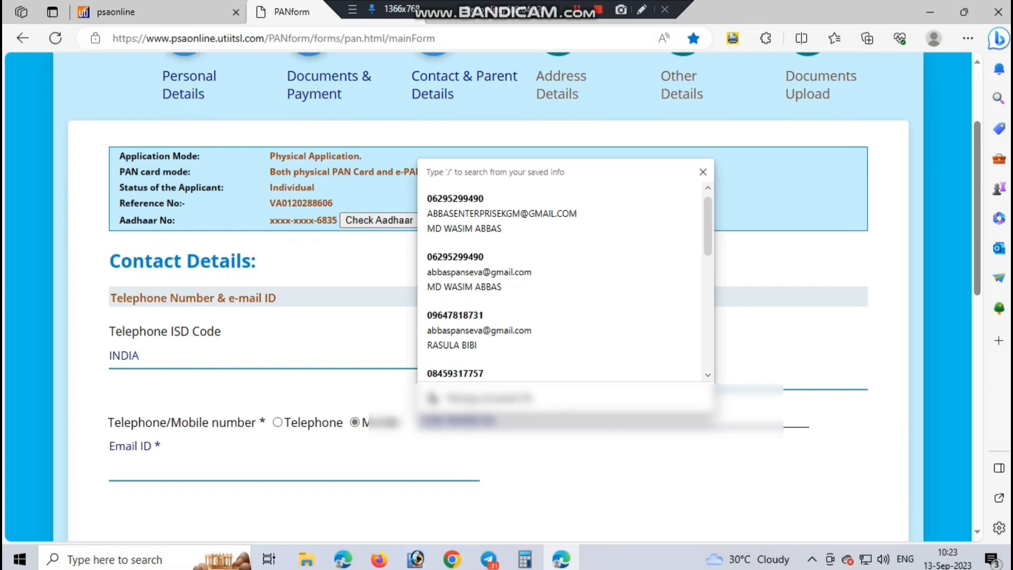
key(Escape)
double_click(455, 422)
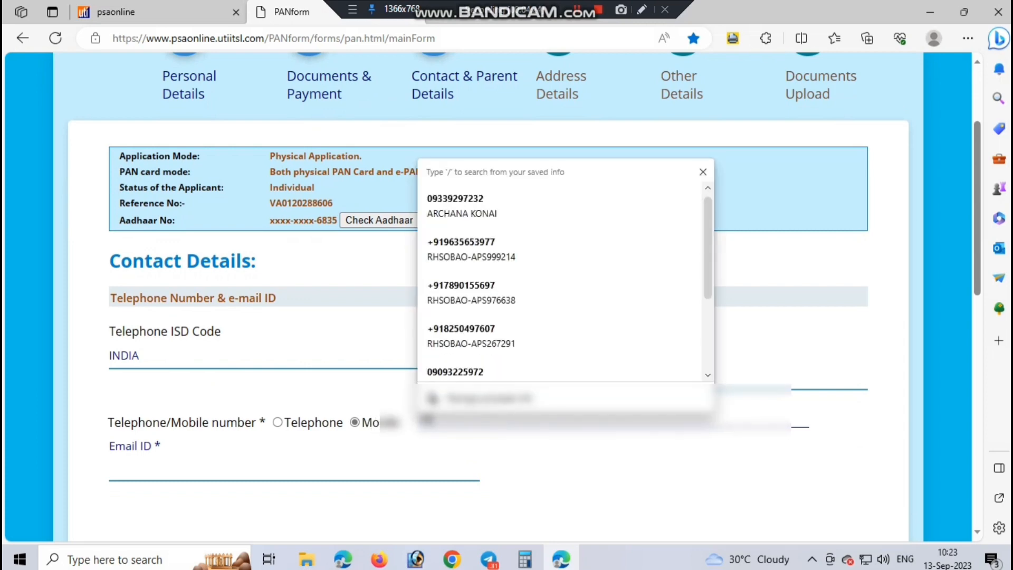
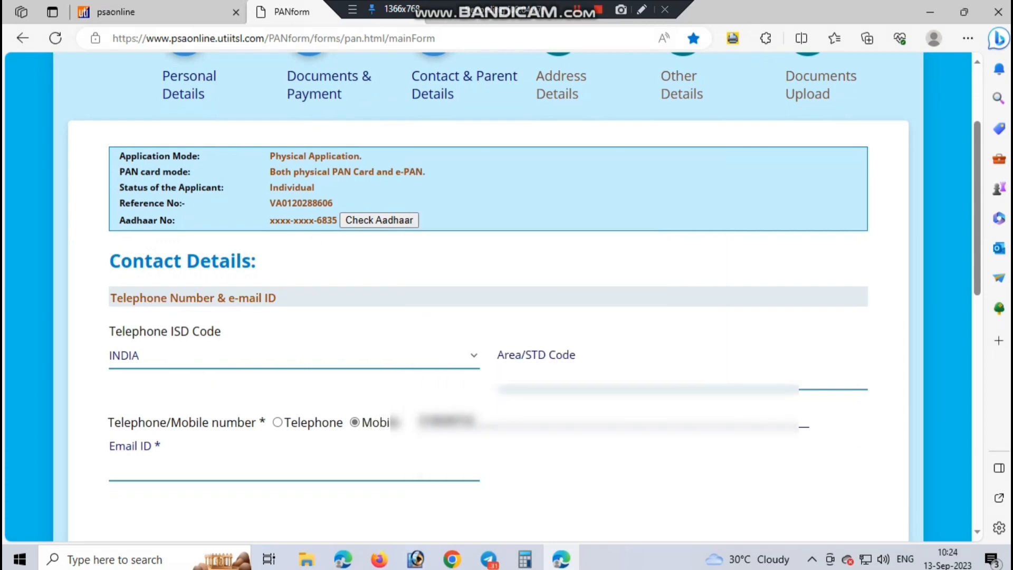
key(Tab)
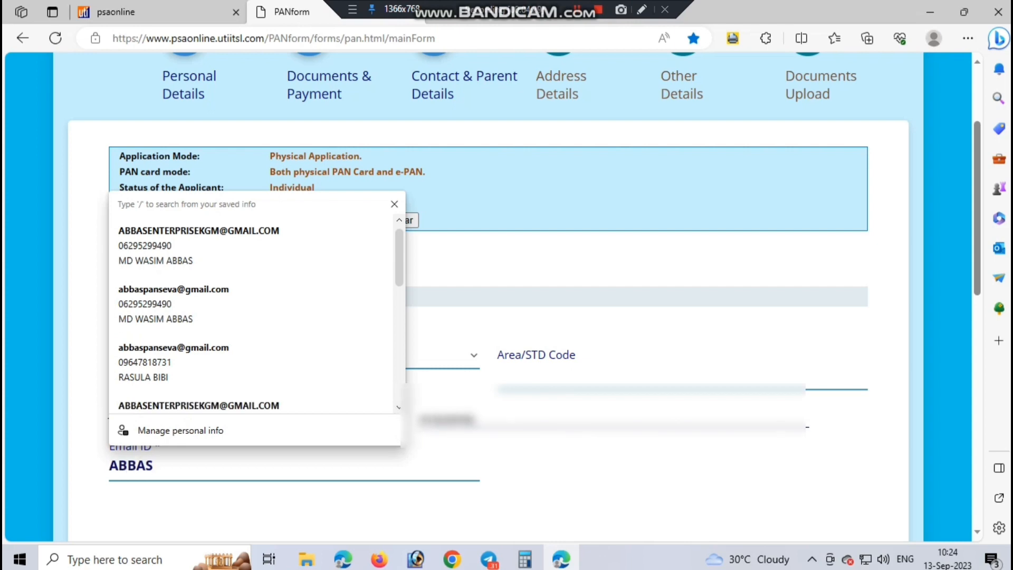
key(Return)
scroll(488, 296, down, 1)
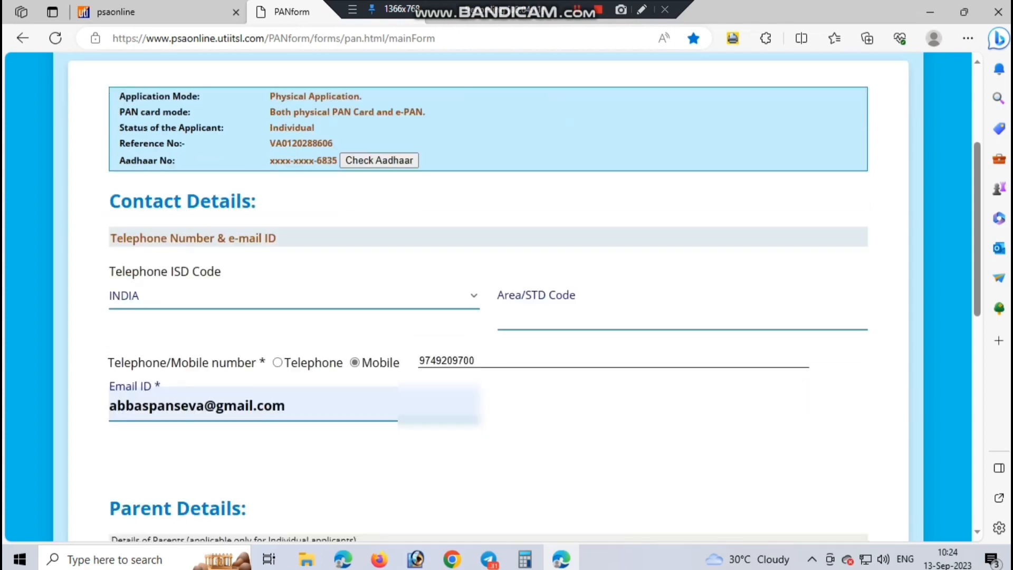
scroll(488, 297, down, 5)
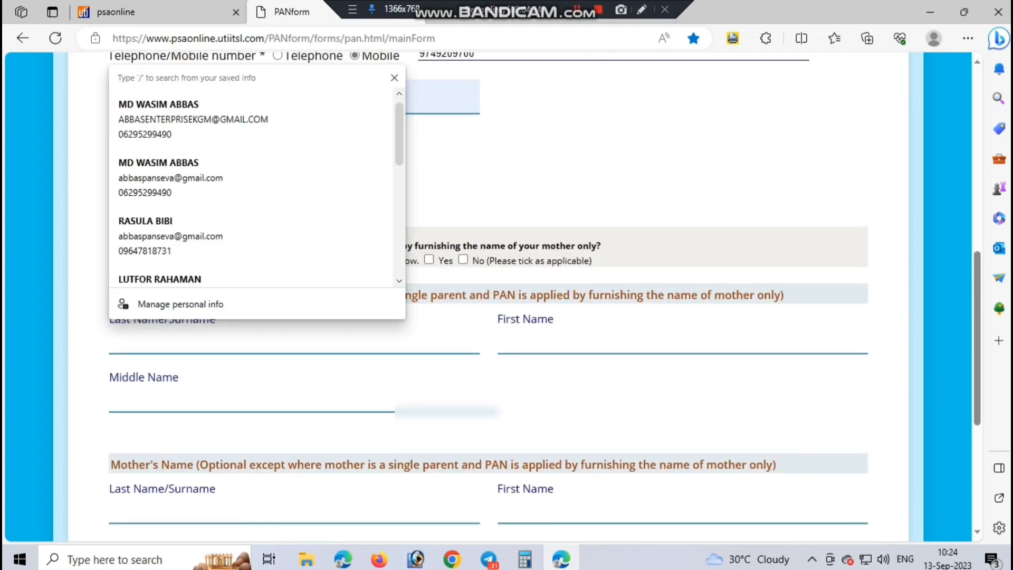
Step: Answer No to the single-mother question under Parent Details
click(159, 396)
click(606, 384)
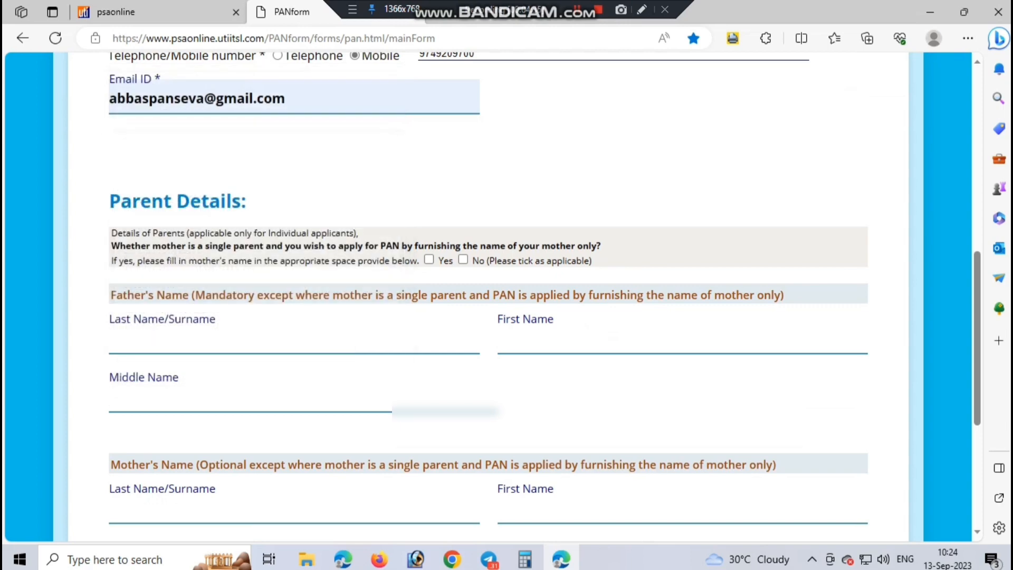
triple_click(280, 207)
click(280, 206)
click(641, 10)
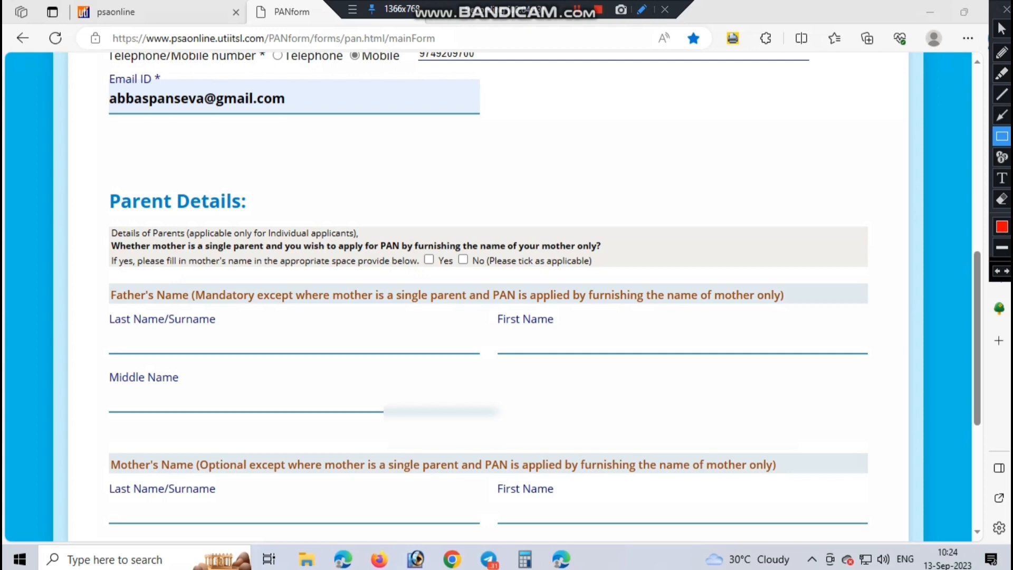
mouse_move(414, 244)
mouse_down()
mouse_move(455, 271)
mouse_move(475, 258)
mouse_move(490, 274)
mouse_up()
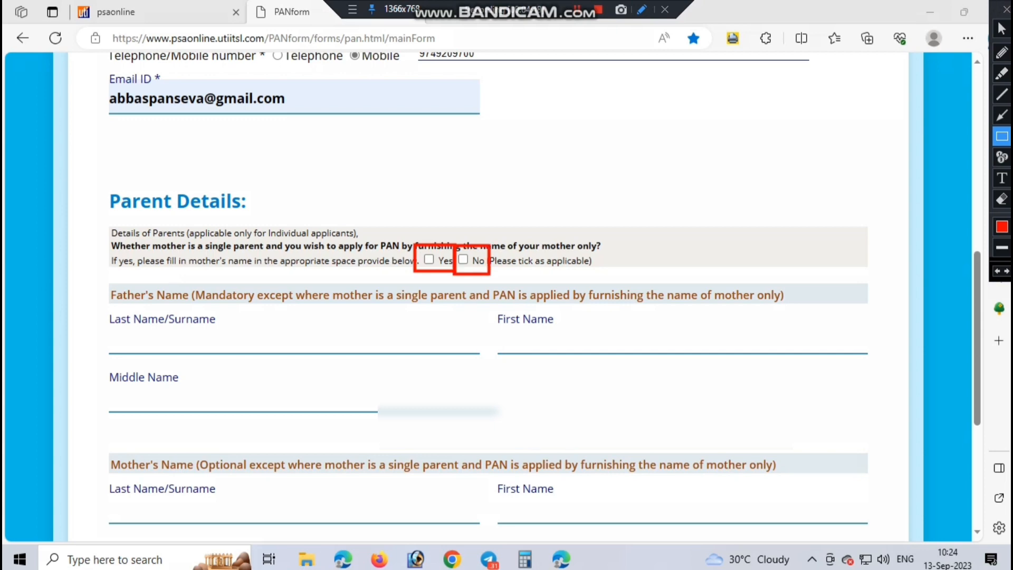
click(1005, 9)
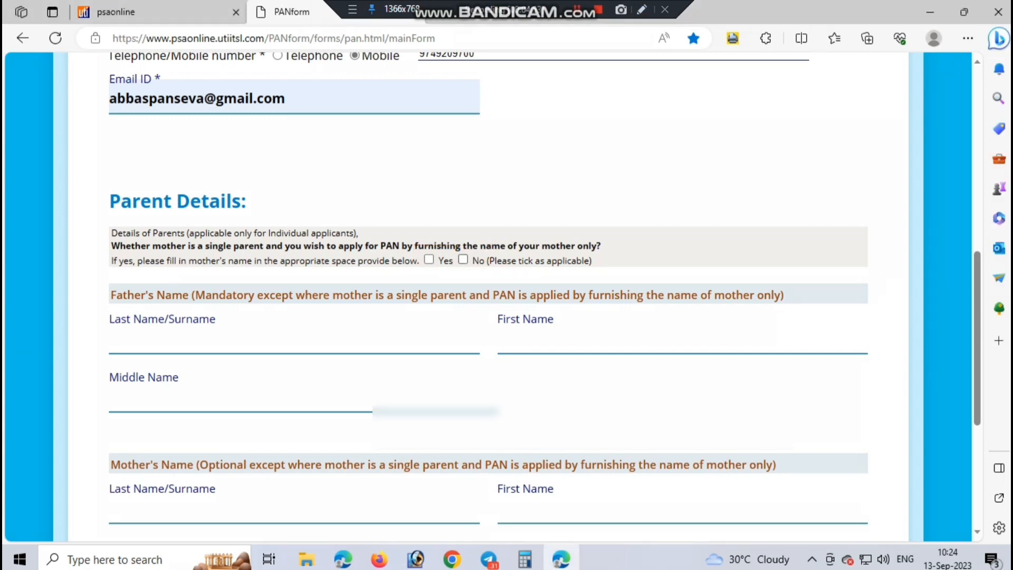
click(463, 259)
Step: Enter the father's surname and first name
click(294, 339)
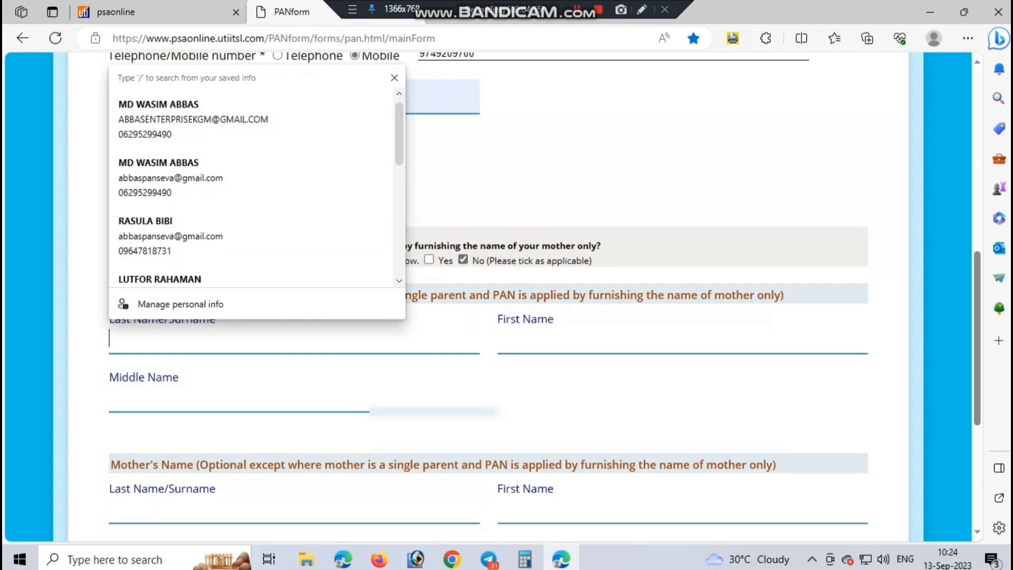
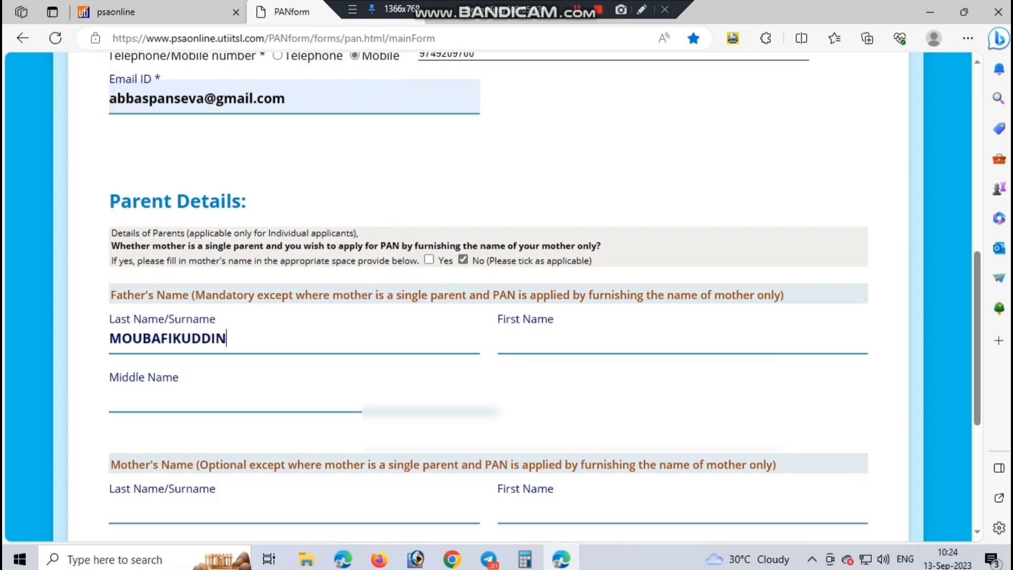
key(Tab)
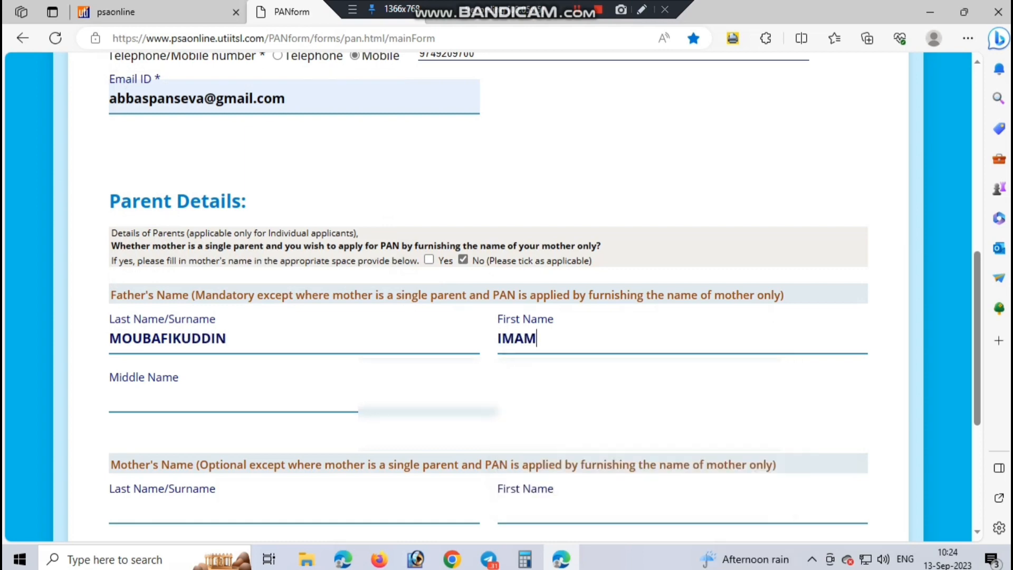
key(ctrl+f)
key(Escape)
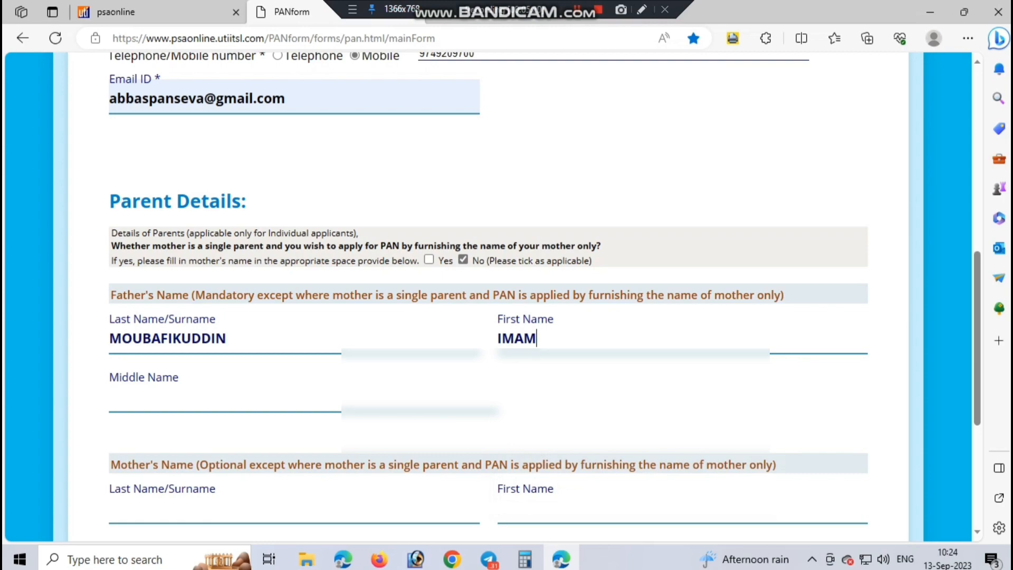
Step: Review the form and continue to the Address Details step
scroll(491, 296, down, 5)
scroll(491, 295, up, 14)
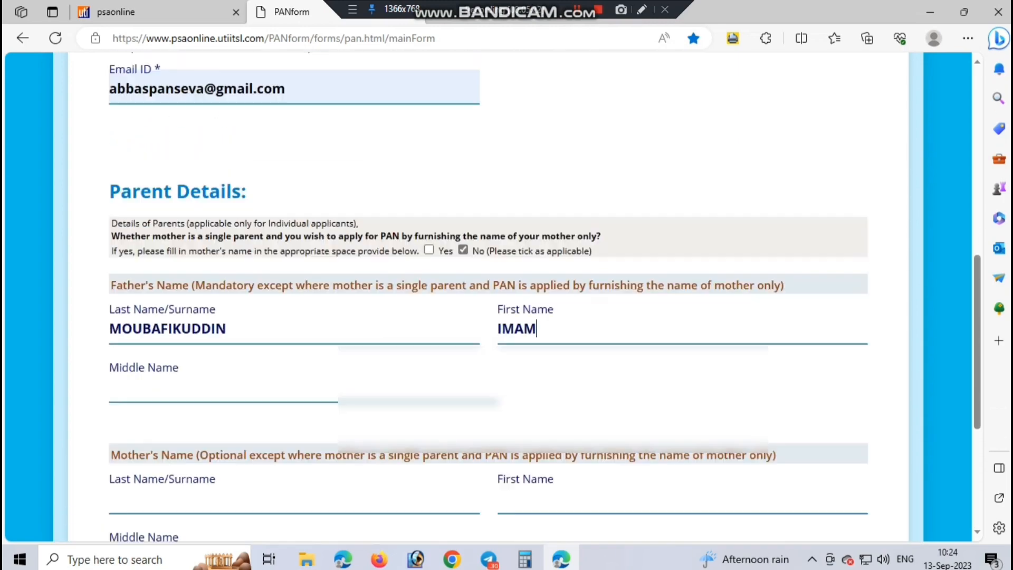
scroll(491, 296, down, 3)
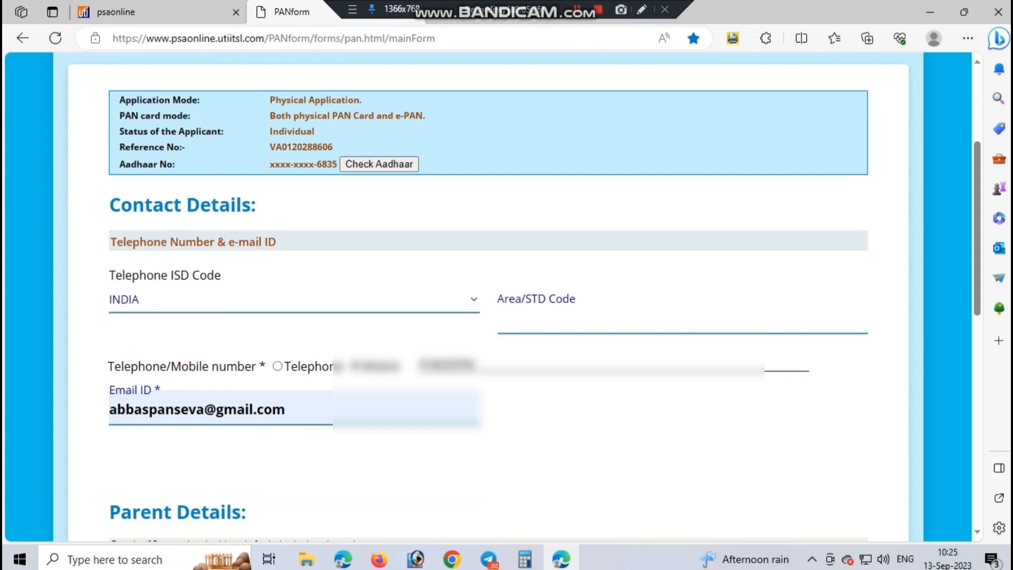
scroll(491, 295, down, 10)
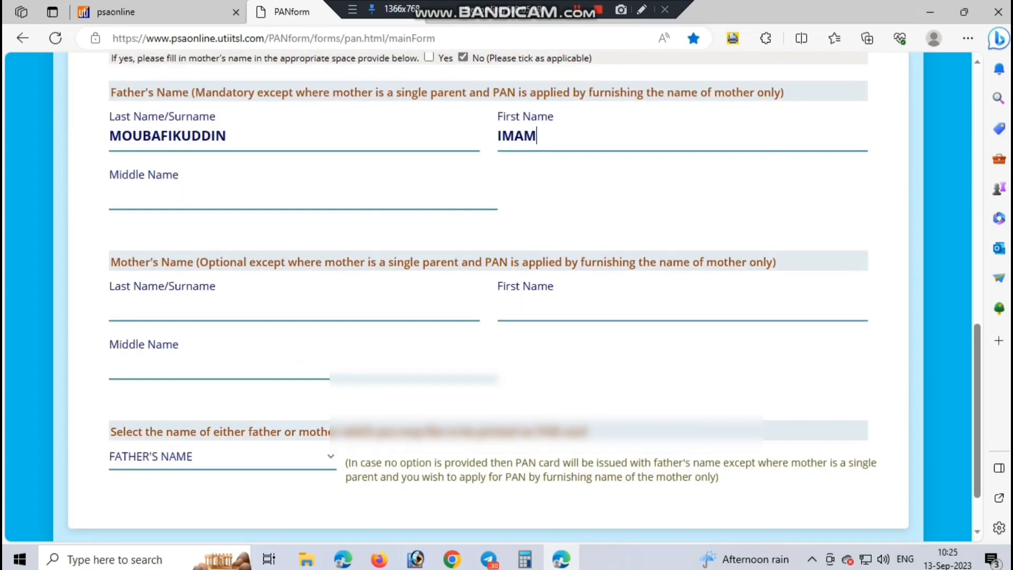
scroll(490, 295, down, 2)
click(839, 492)
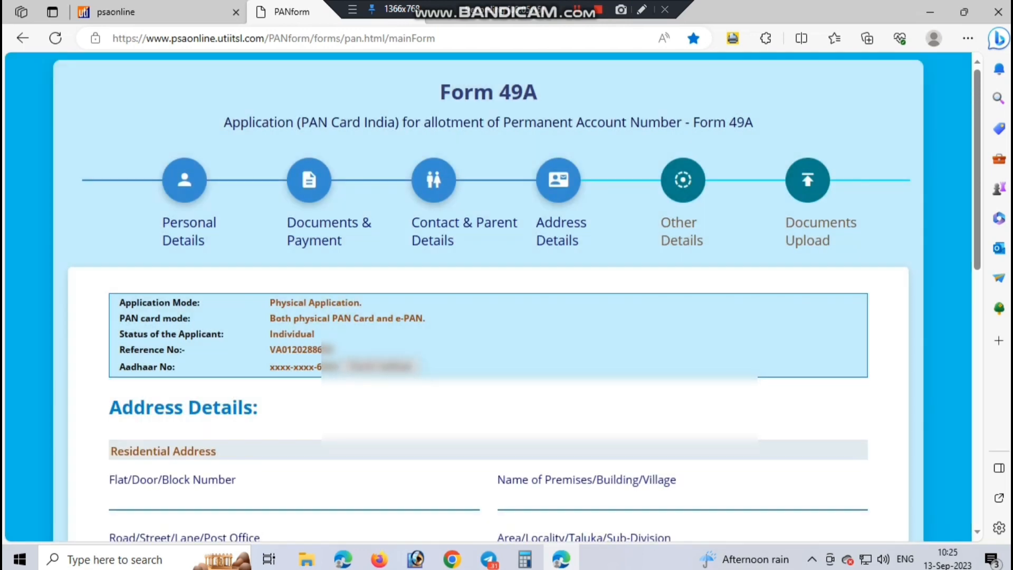
scroll(490, 296, down, 2)
Step: Enter the care-of flat/door line and accept the autofilled premises and road name
click(211, 349)
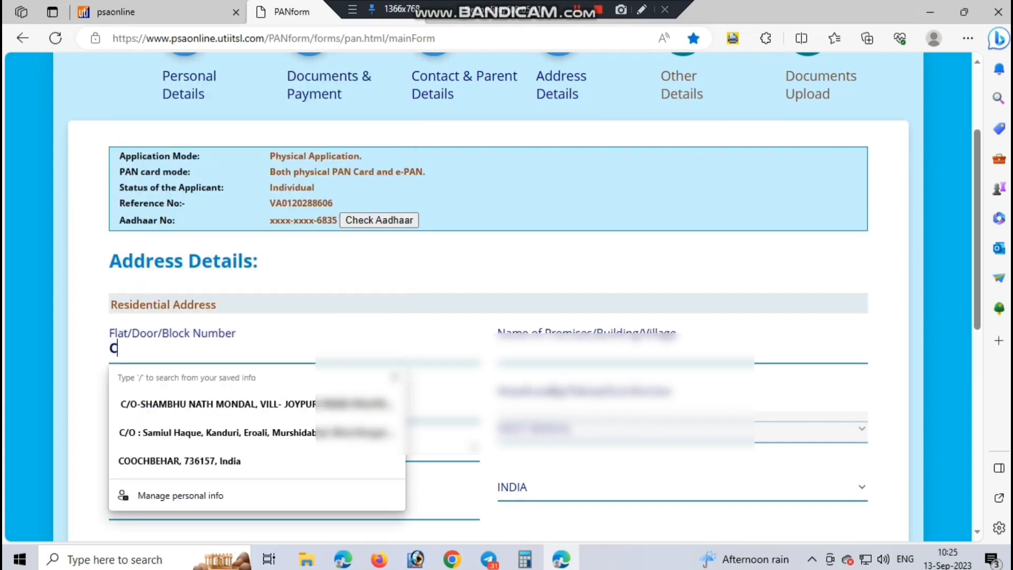
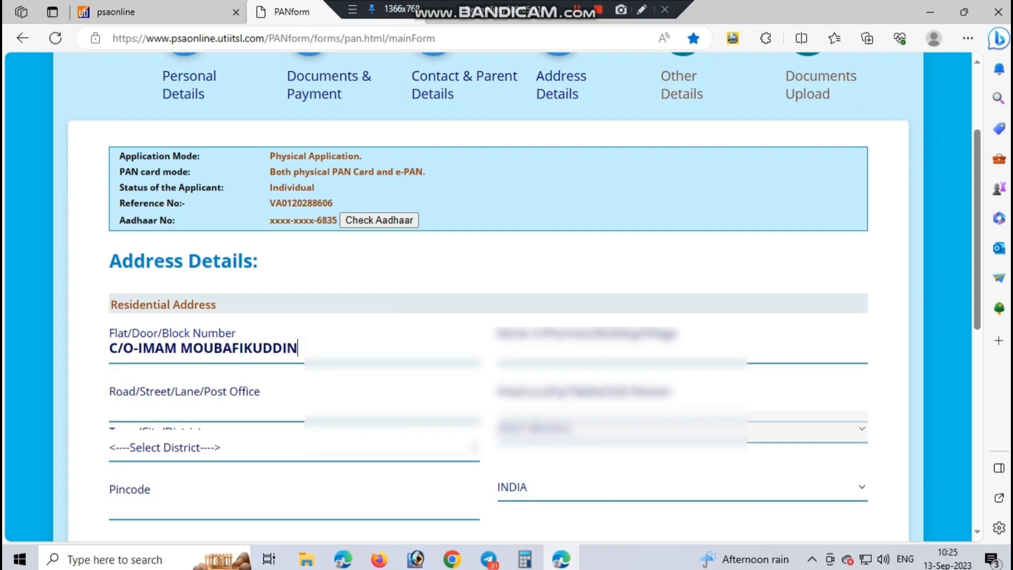
key(Tab)
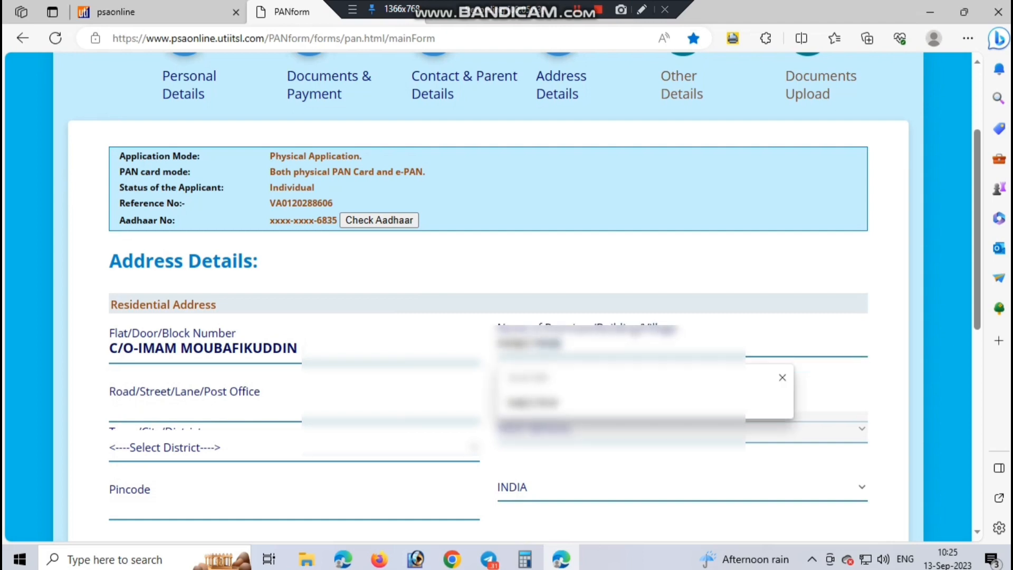
key(Tab)
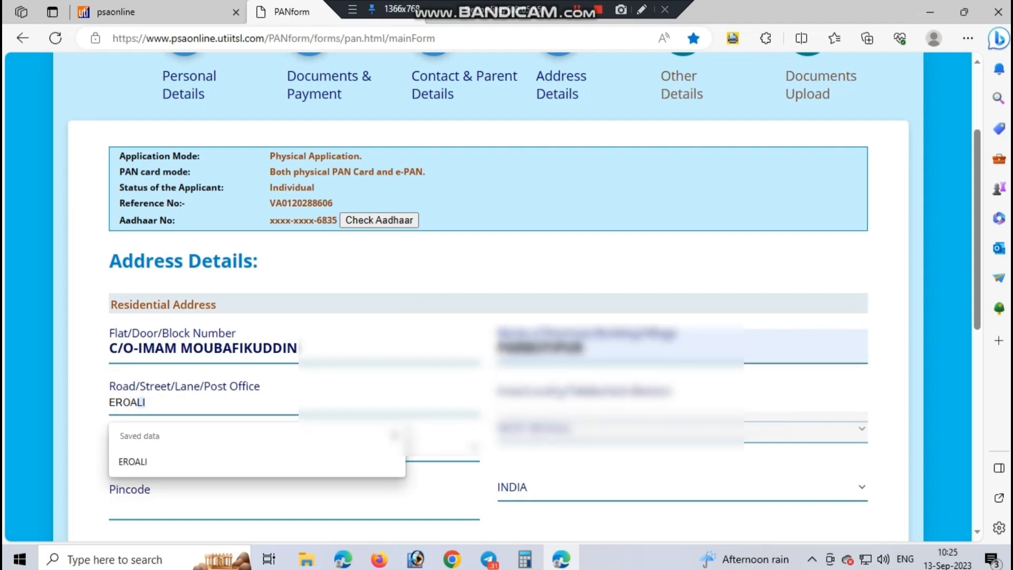
key(Tab)
Step: Fill in the locality, pick the district and enter the residential pincode
text(KANDI)
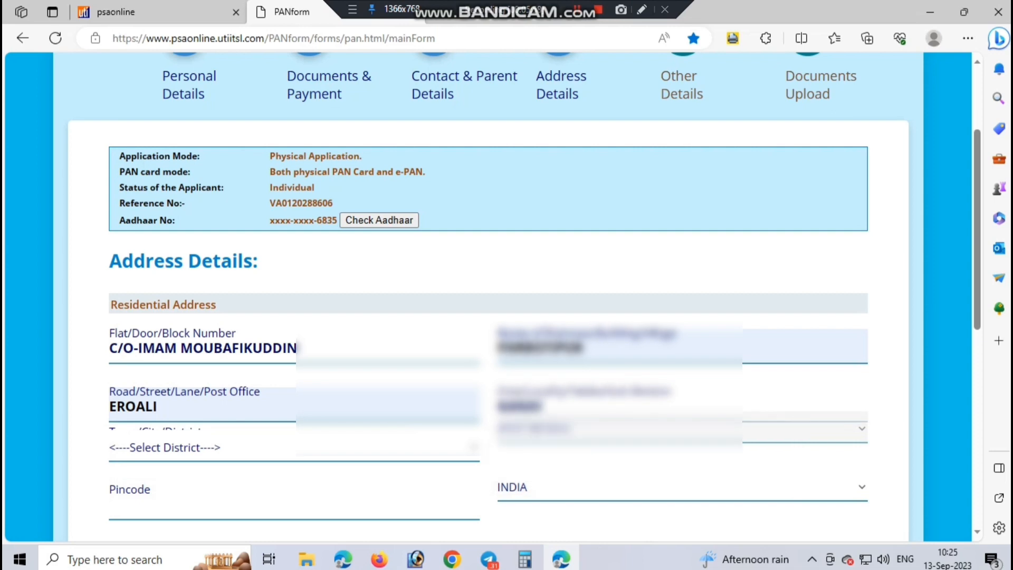
key(Tab)
text(mu)
key(Tab)
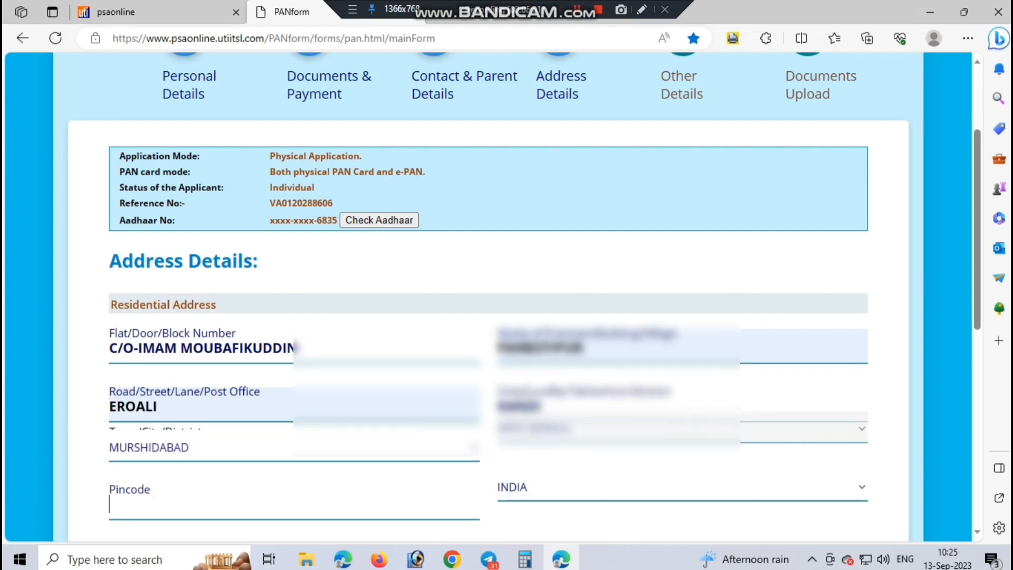
scroll(487, 295, down, 1)
scroll(488, 296, down, 1)
text(742147)
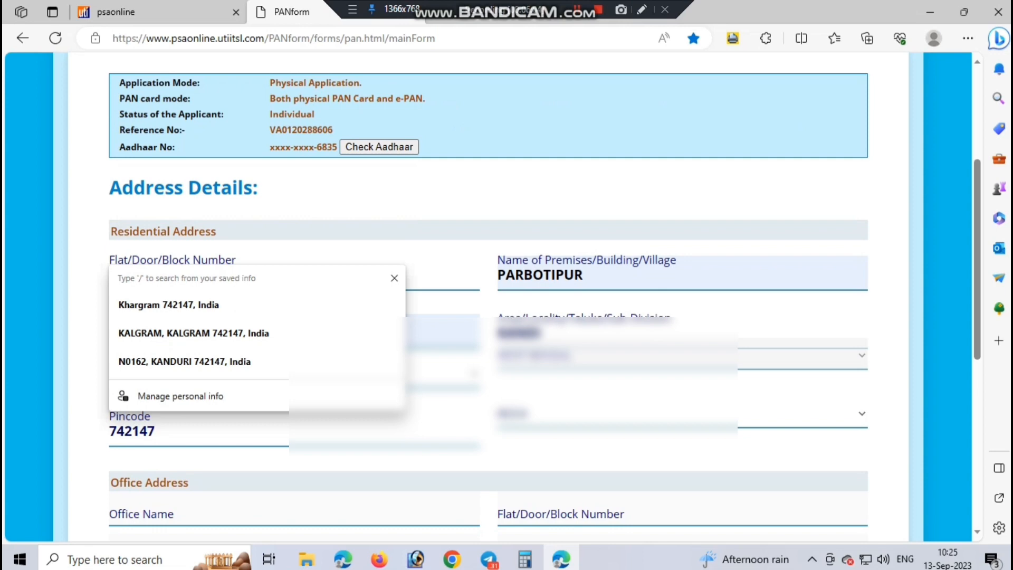
scroll(487, 295, down, 7)
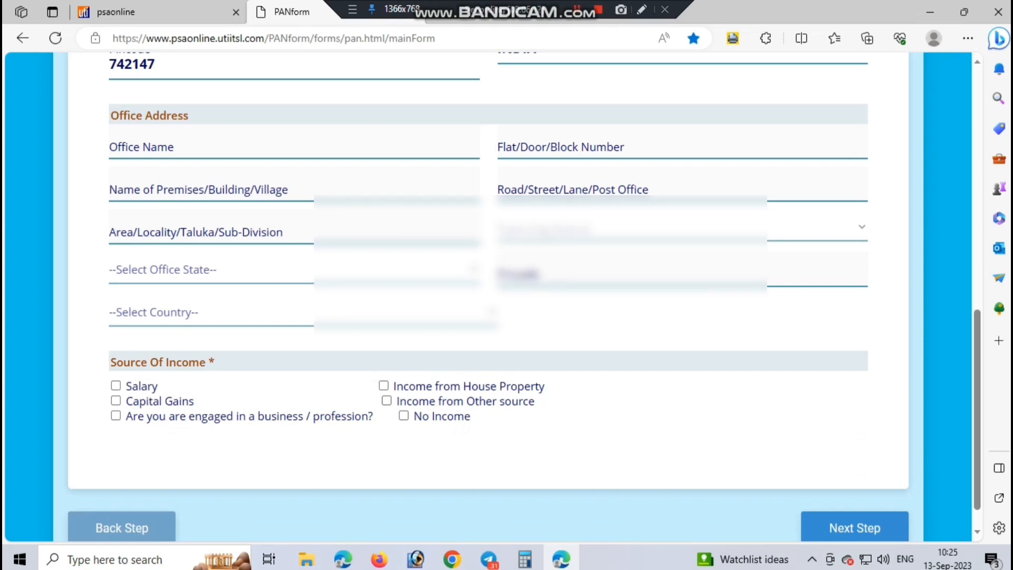
Step: Mark the applicant as No Income, acknowledge the notice, and continue to Other Details
click(404, 416)
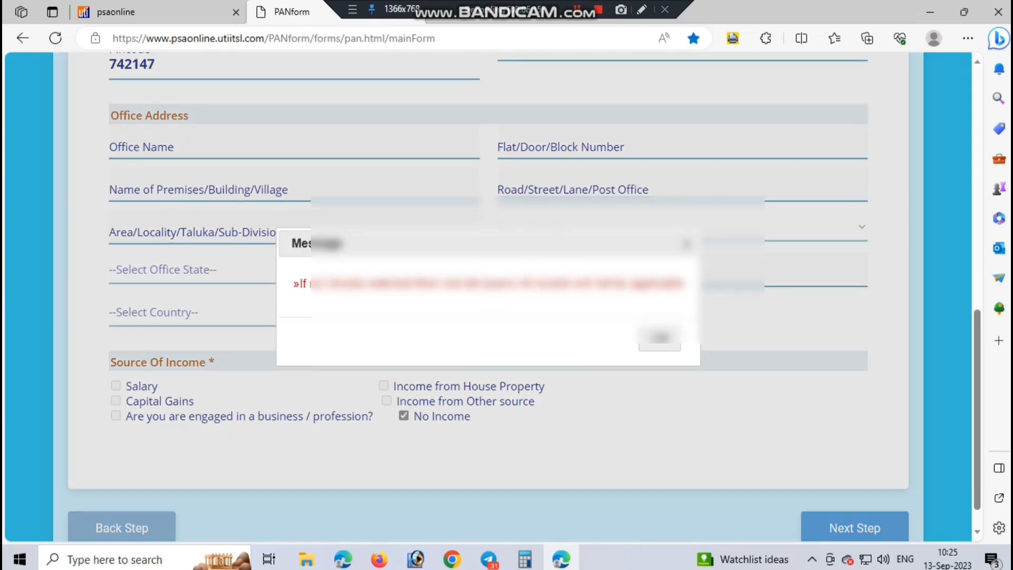
click(660, 338)
scroll(660, 338, up, 4)
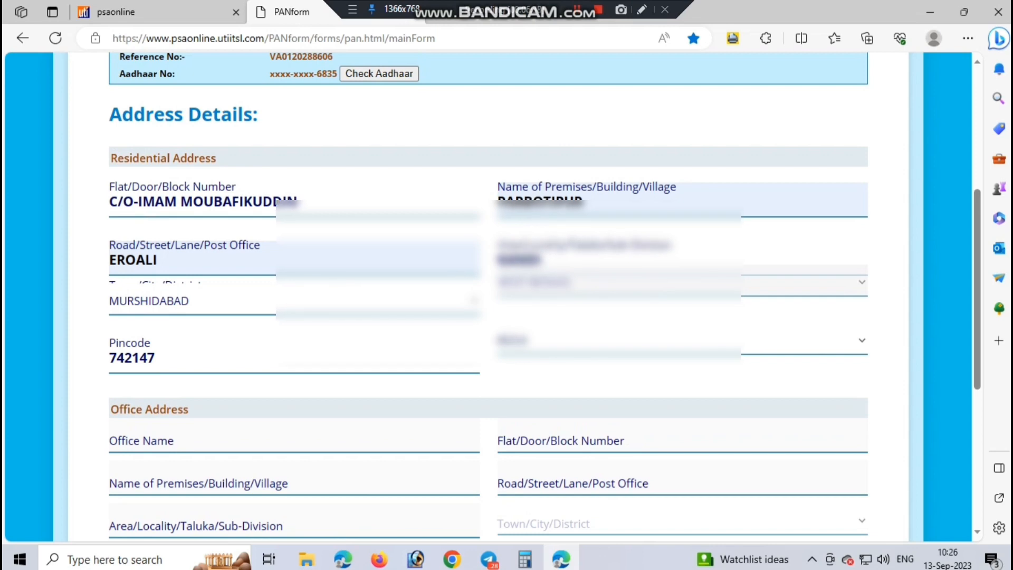
scroll(488, 296, down, 6)
click(855, 494)
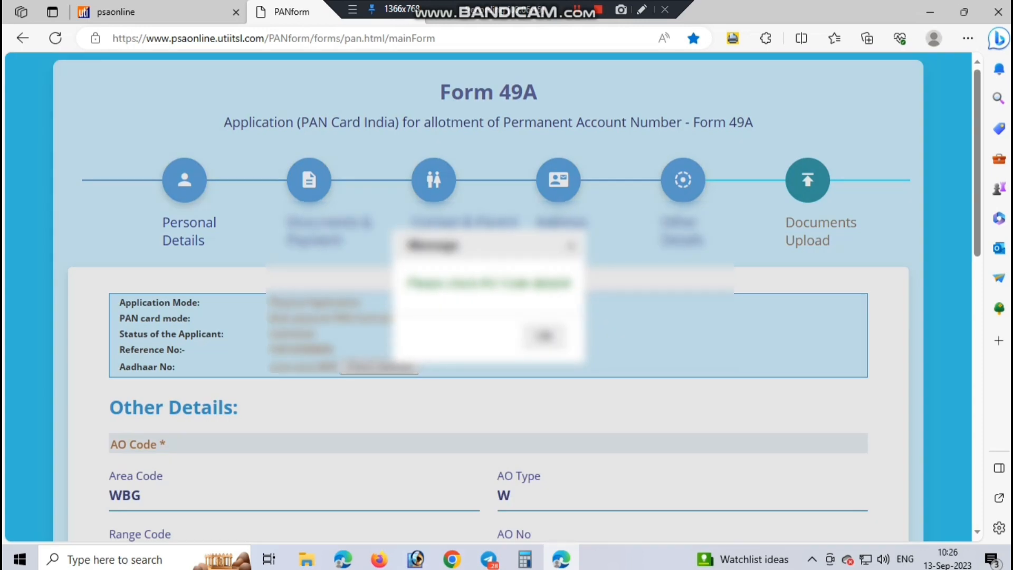
Step: Dismiss the Other Details message and choose SHRI as the representative assessee's title
click(544, 336)
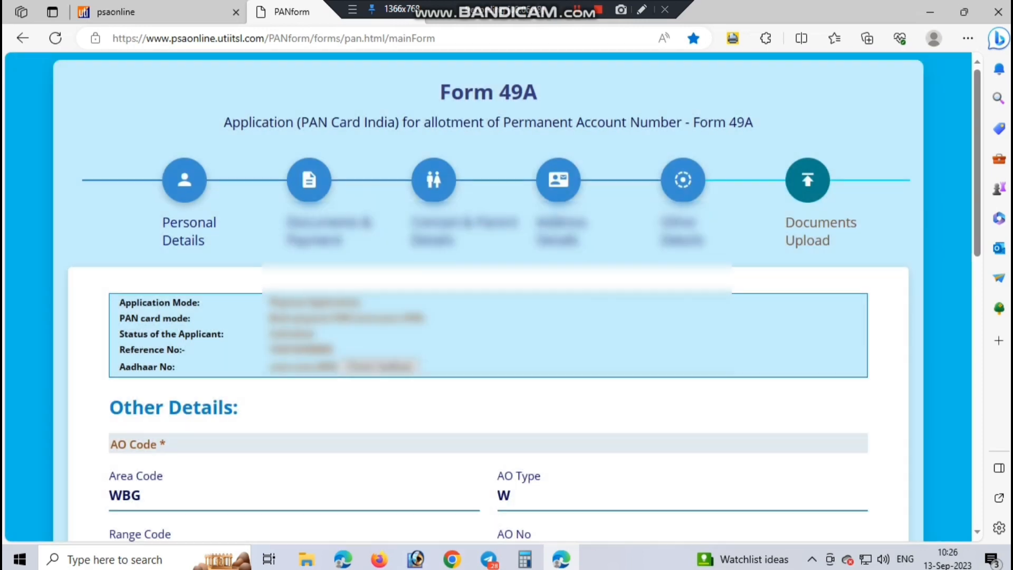
scroll(545, 336, down, 2)
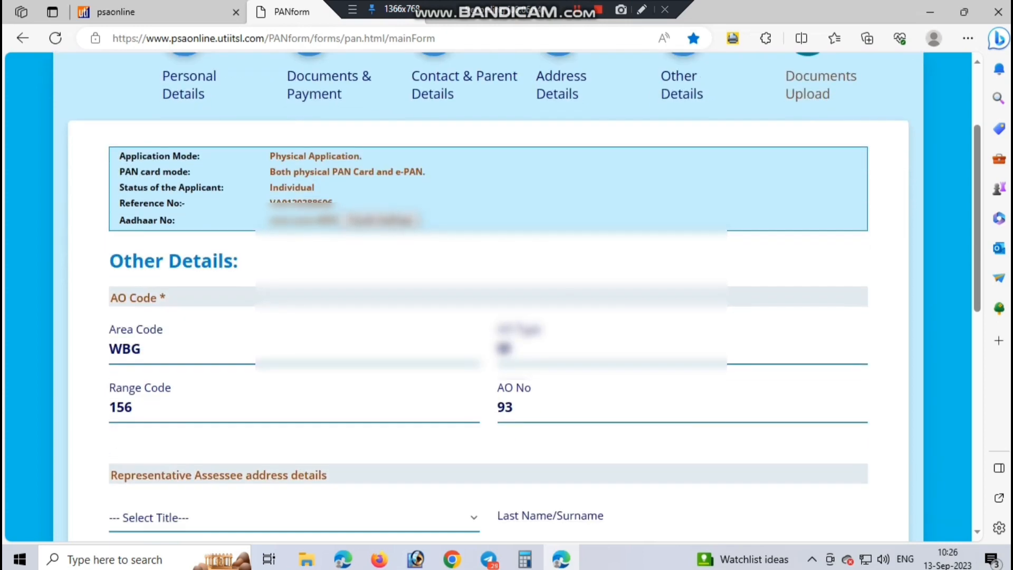
scroll(544, 336, down, 4)
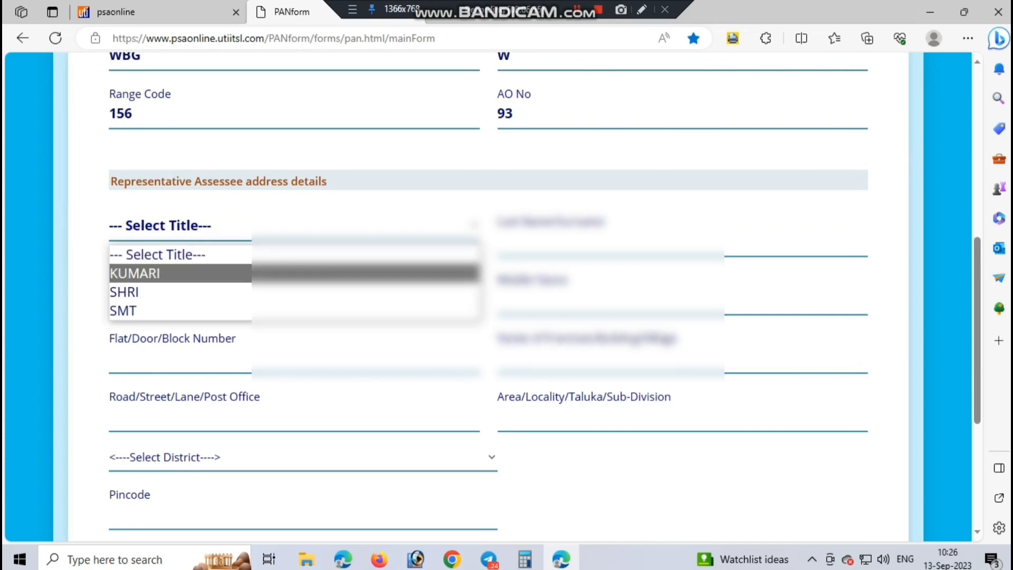
click(317, 293)
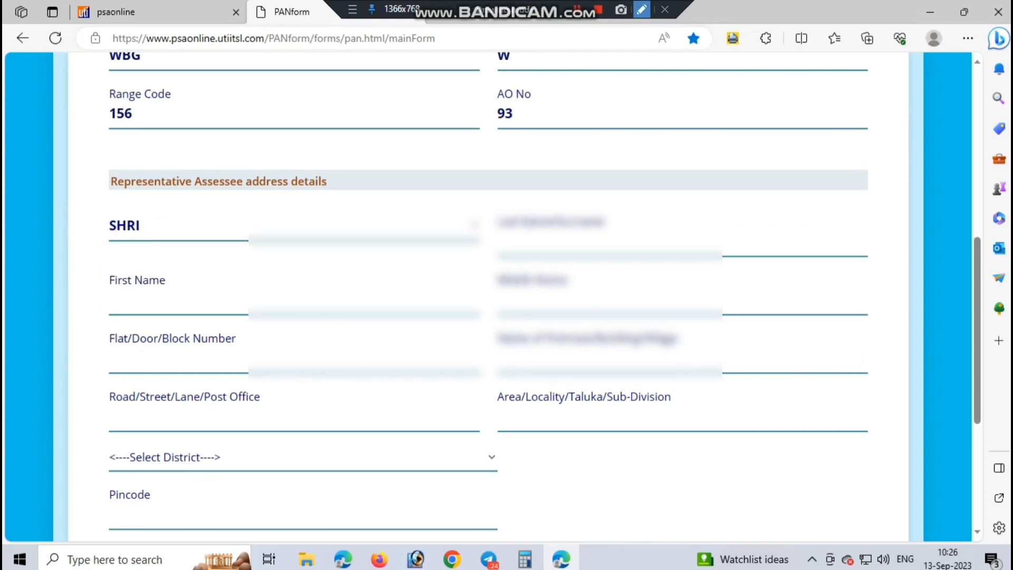
click(641, 10)
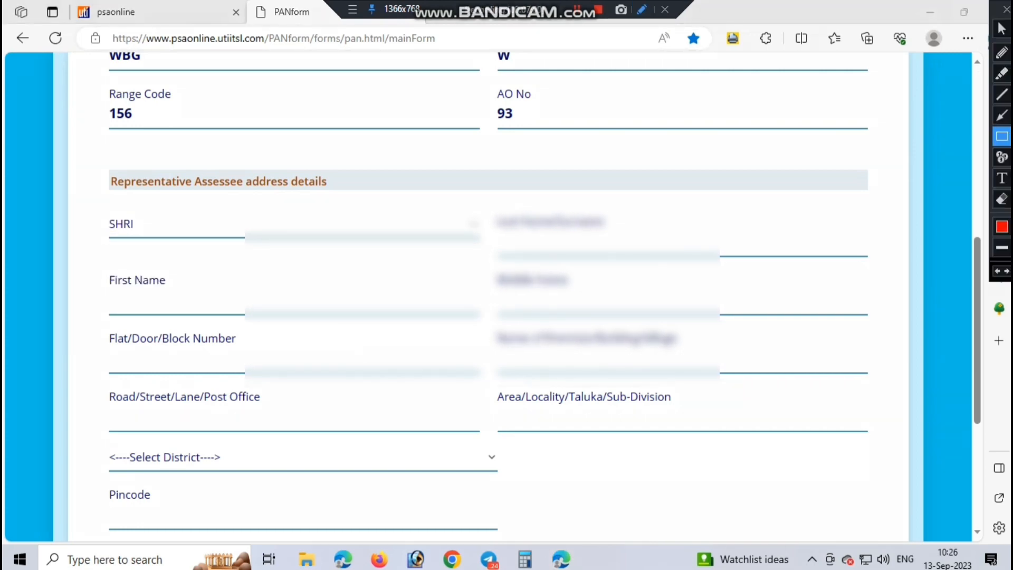
mouse_move(72, 151)
mouse_down()
mouse_move(143, 213)
mouse_move(678, 330)
mouse_move(877, 484)
mouse_move(875, 532)
mouse_move(885, 536)
mouse_up()
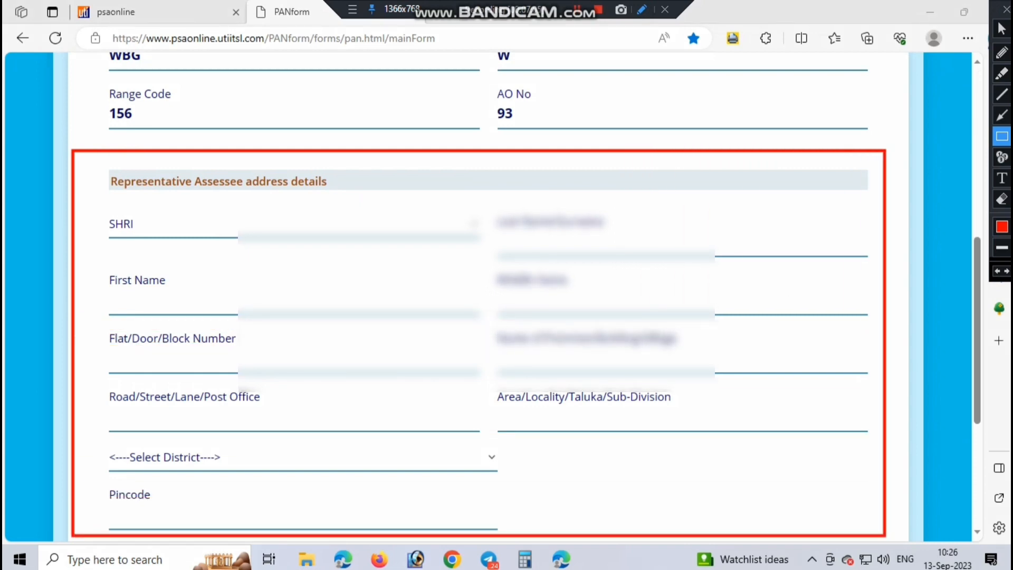
mouse_move(102, 160)
mouse_down()
mouse_move(316, 215)
mouse_move(341, 208)
mouse_up()
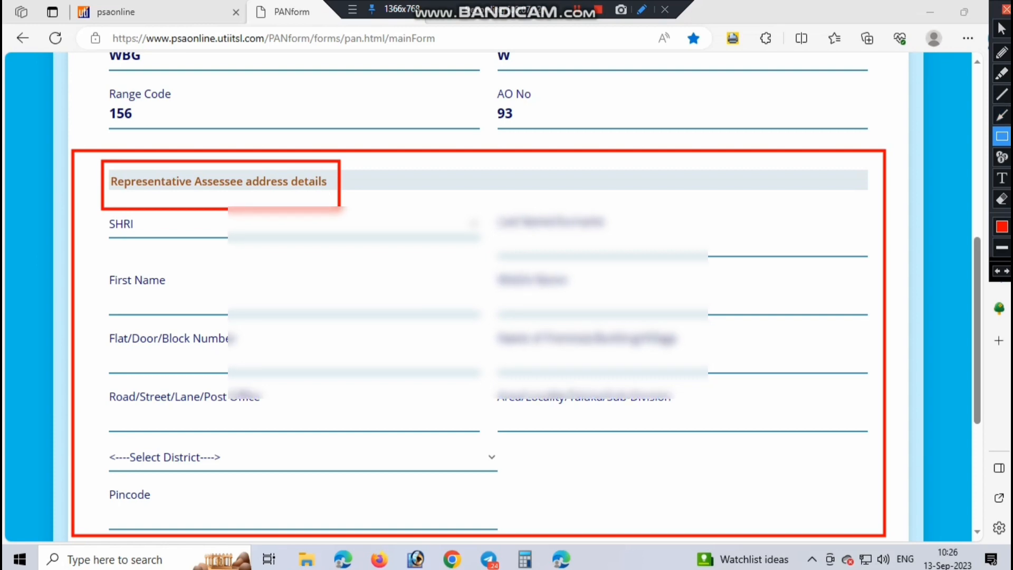
click(1006, 9)
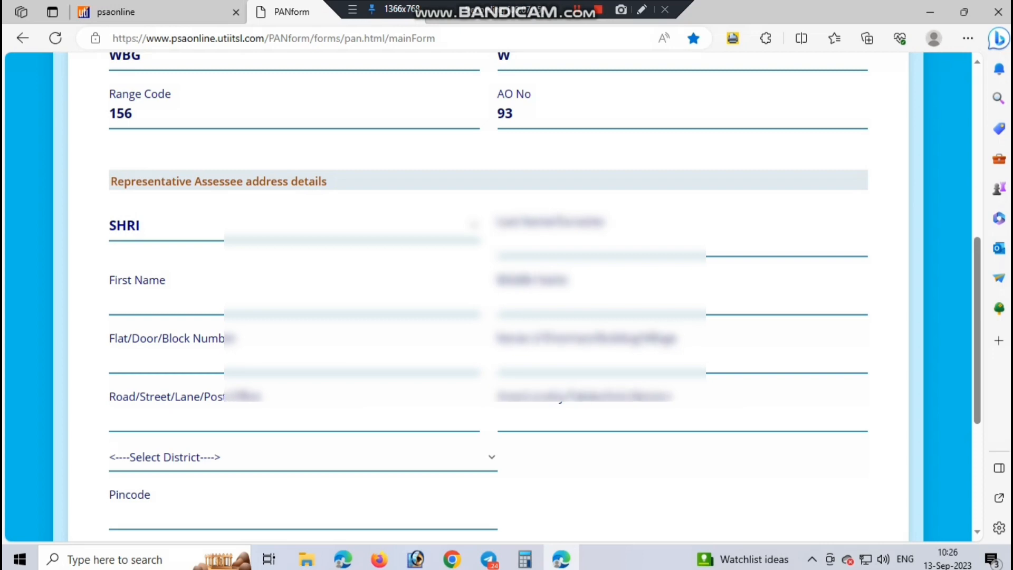
Step: Enter the representative assessee's surname and first name
click(500, 241)
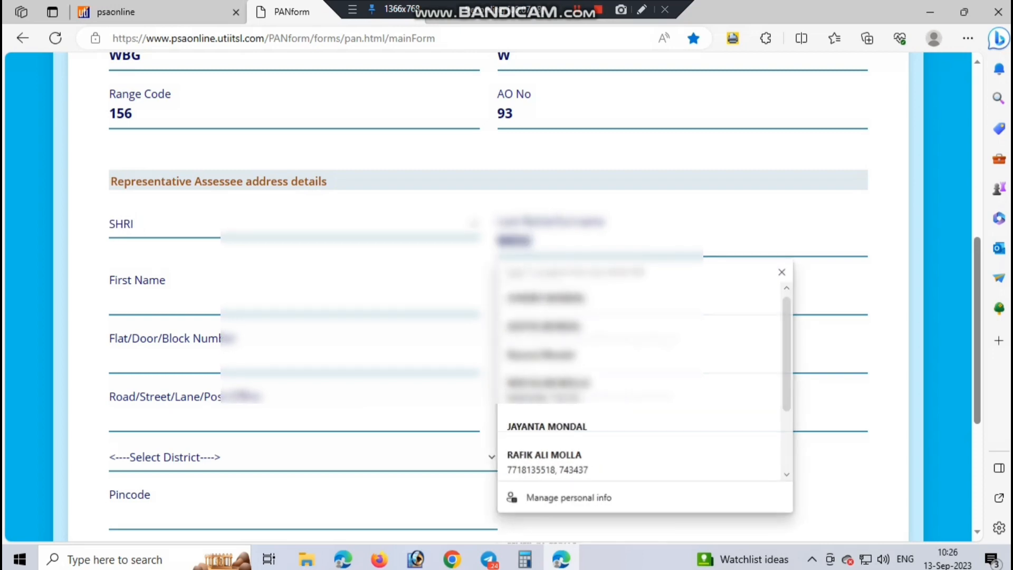
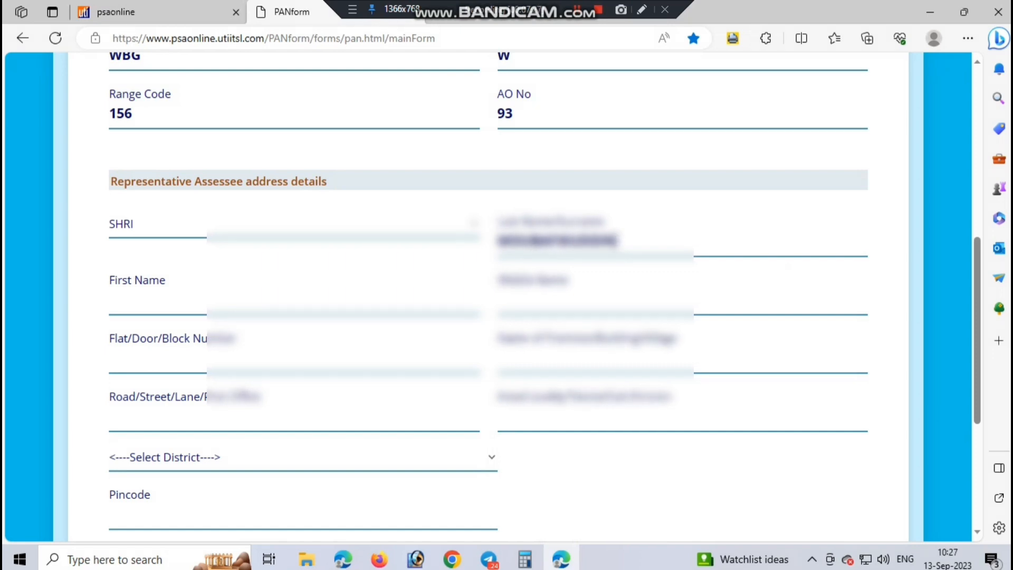
key(Tab)
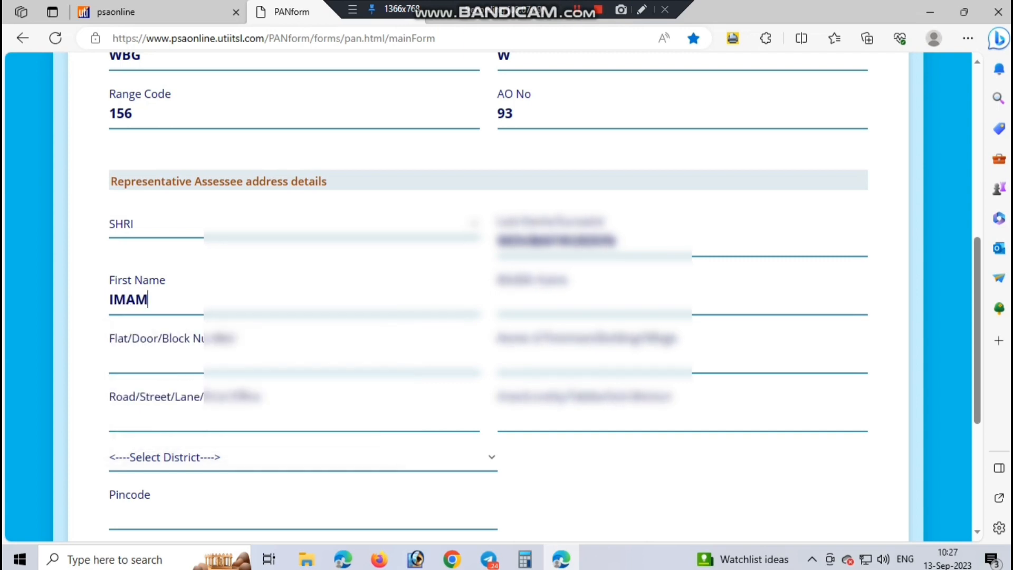
key(Tab)
key(Tab)
key(Tab)
Step: Fill the representative's flat/door, premises, road, locality and district fields
key(shift+Tab)
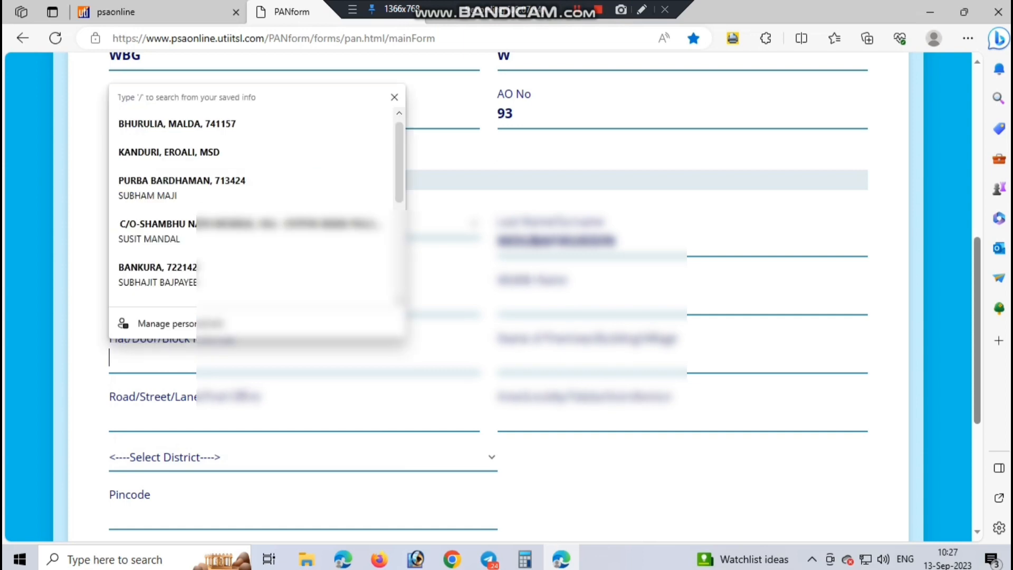
key(Escape)
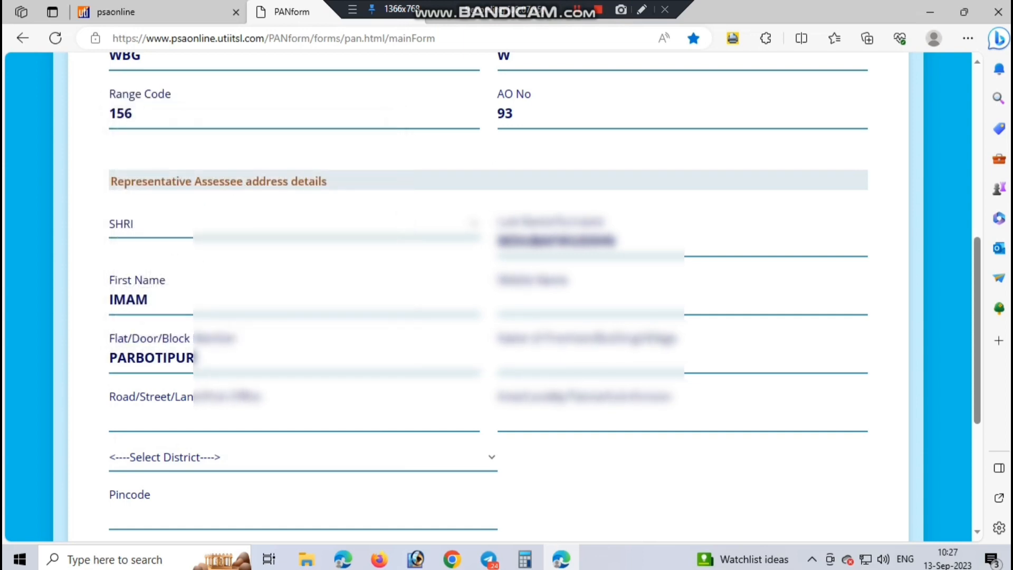
key(Tab)
key(Tab)
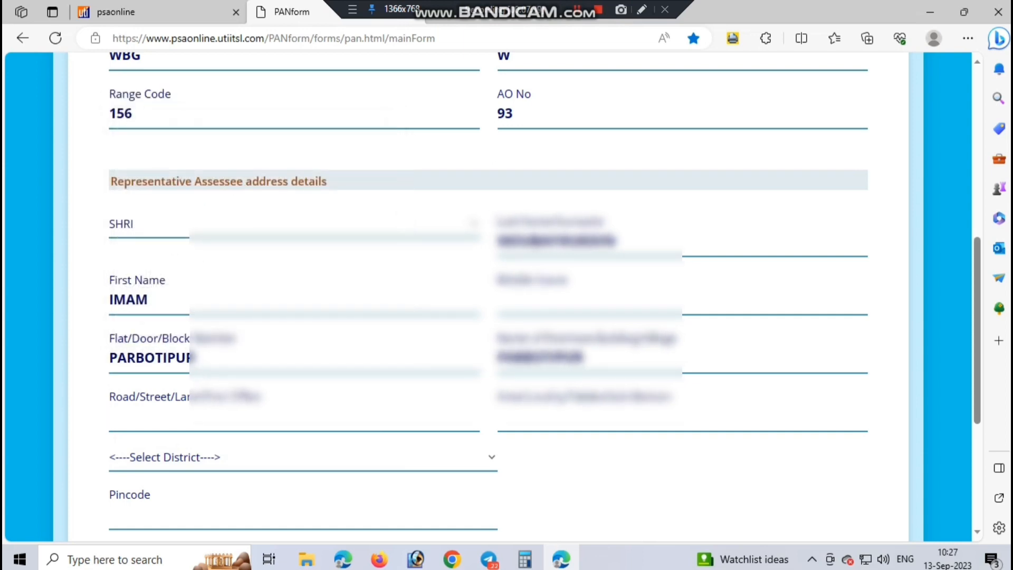
key(Tab)
text(KANDI)
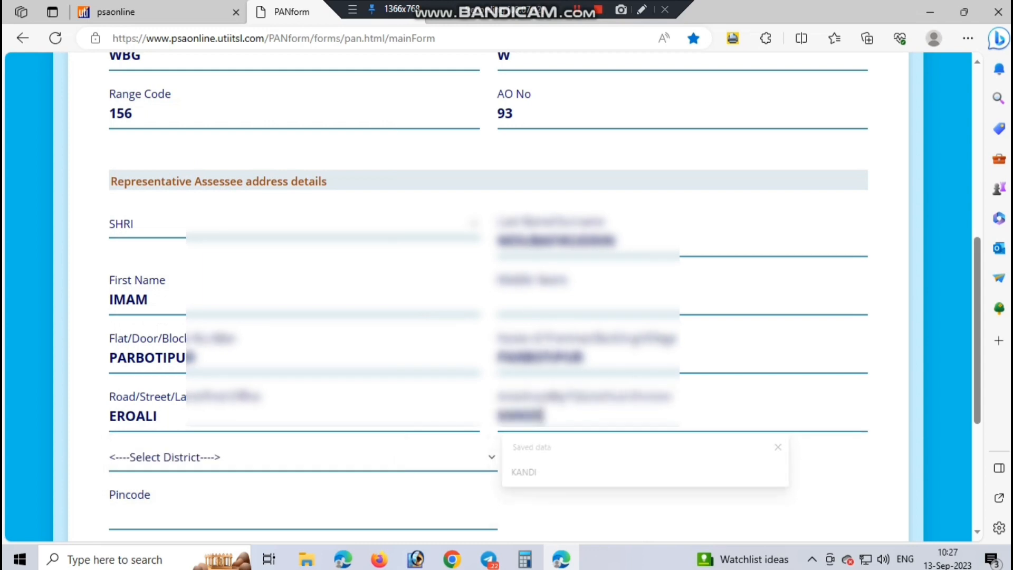
key(Tab)
text(MU)
key(Tab)
Step: Enter the representative's pincode and choose HIMSELF/HERSELF as the declaration capacity
text(742147)
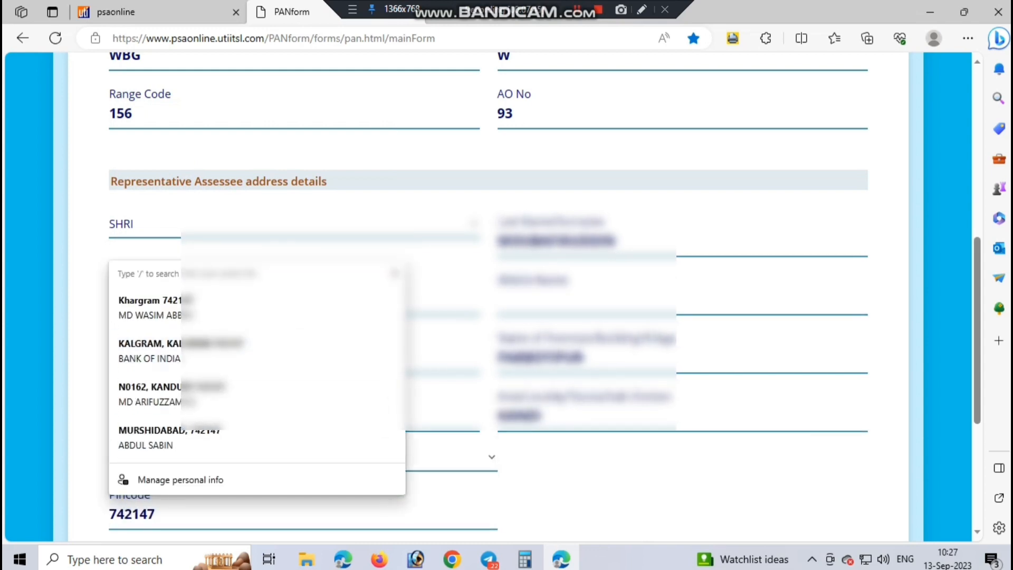
scroll(316, 332, down, 4)
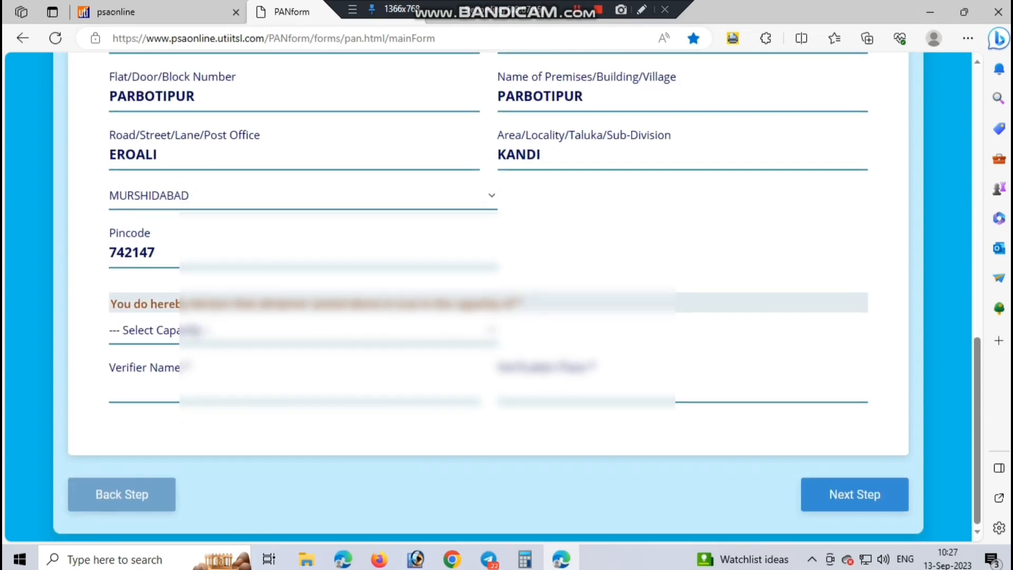
click(303, 332)
click(304, 380)
Step: Fill the verification place from the autofill suggestion and proceed to Documents Upload
click(523, 389)
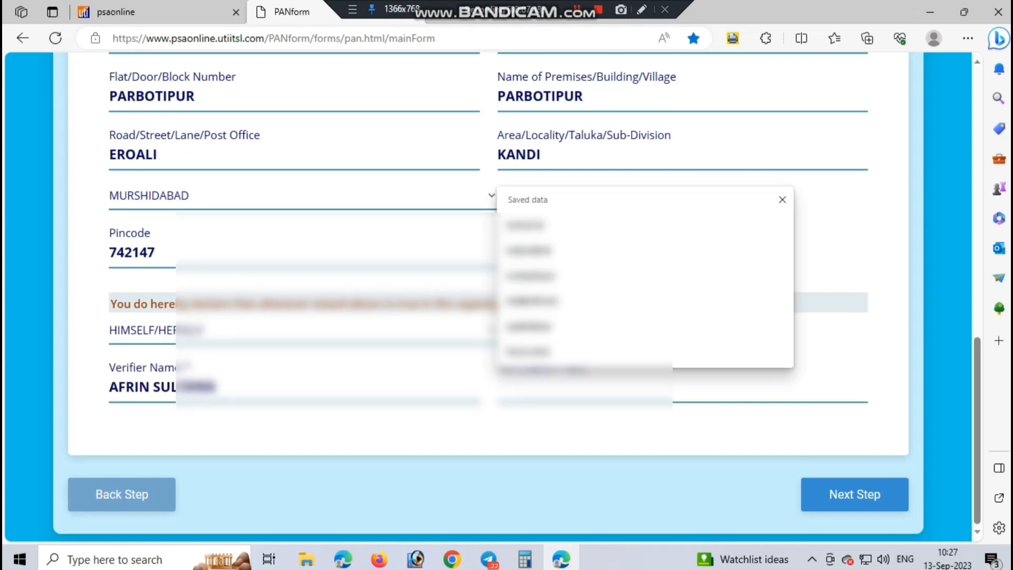
text(PARBOT)
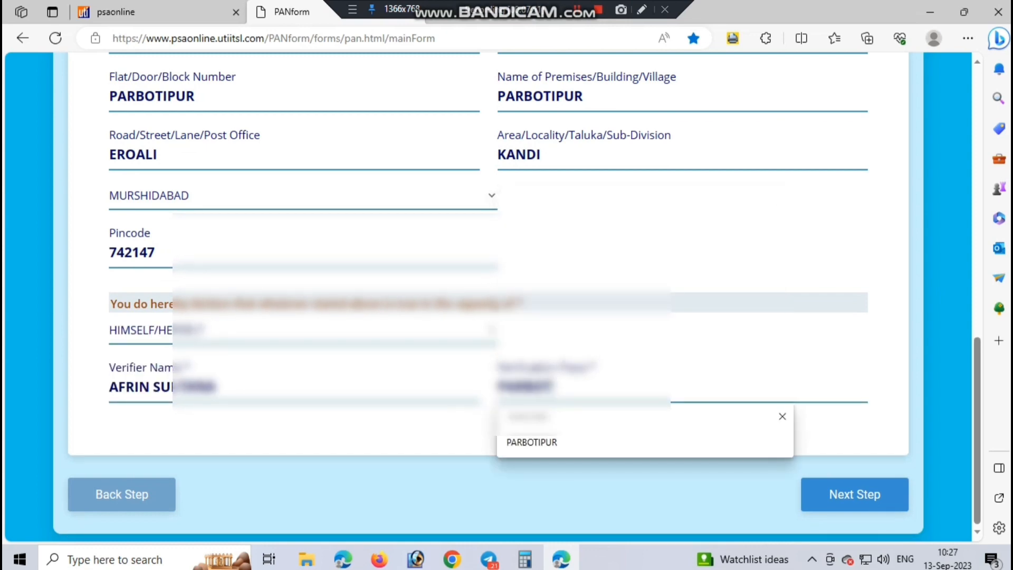
key(Down)
key(Return)
scroll(488, 296, up, 1)
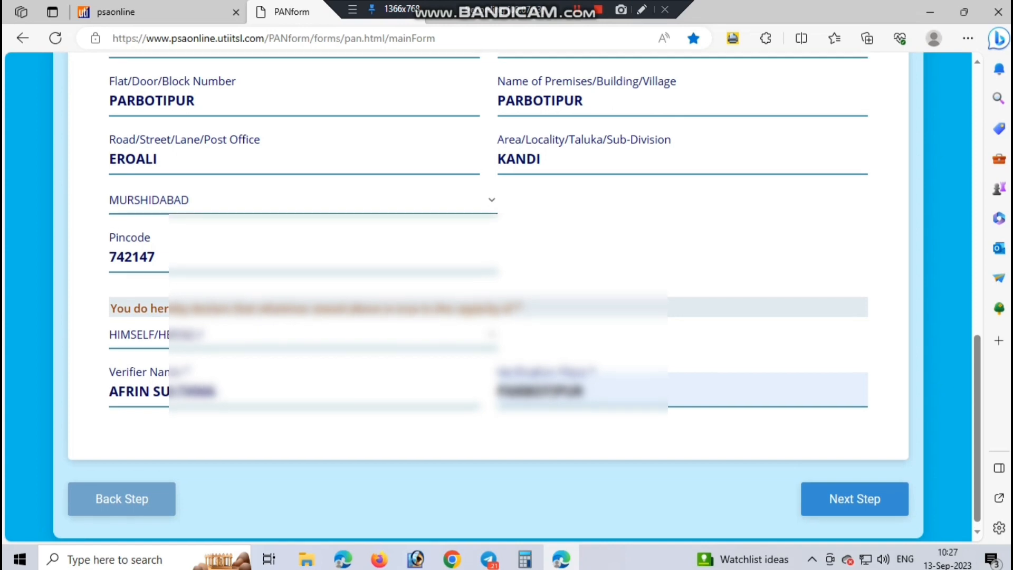
scroll(488, 295, up, 4)
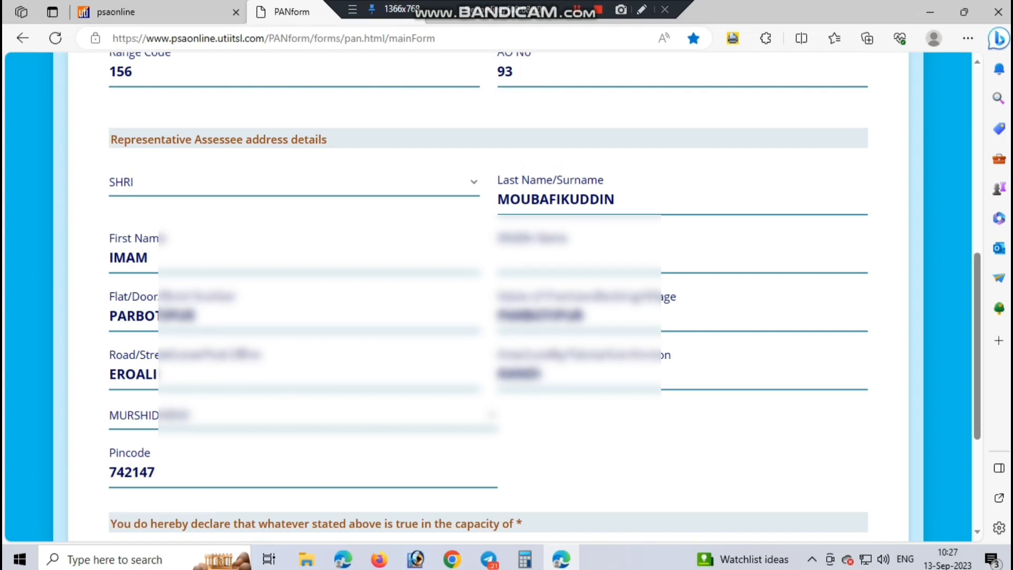
scroll(855, 474, down, 5)
click(854, 493)
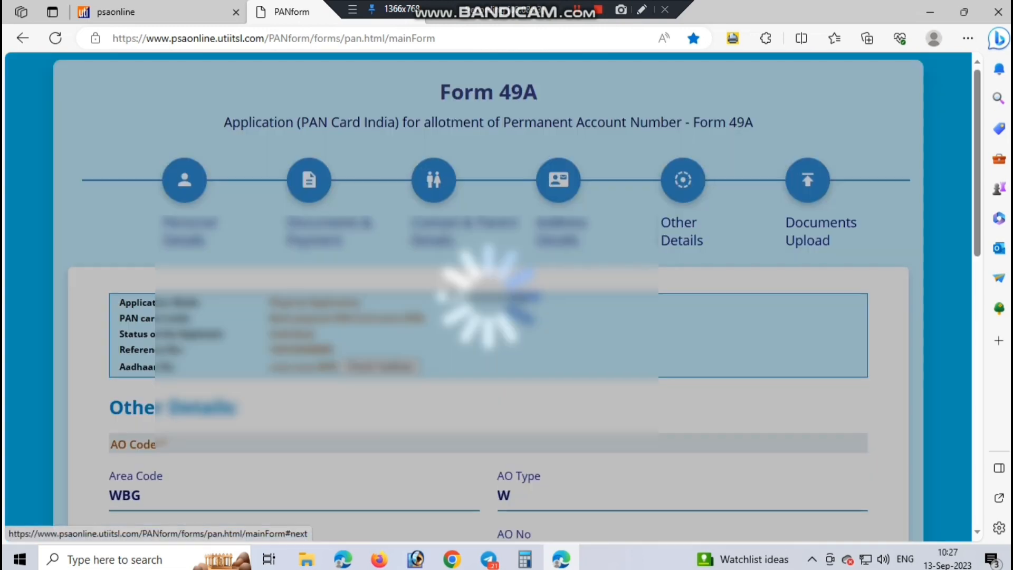
Step: Submit the completed Form 49A from the Documents Upload page
scroll(488, 297, down, 7)
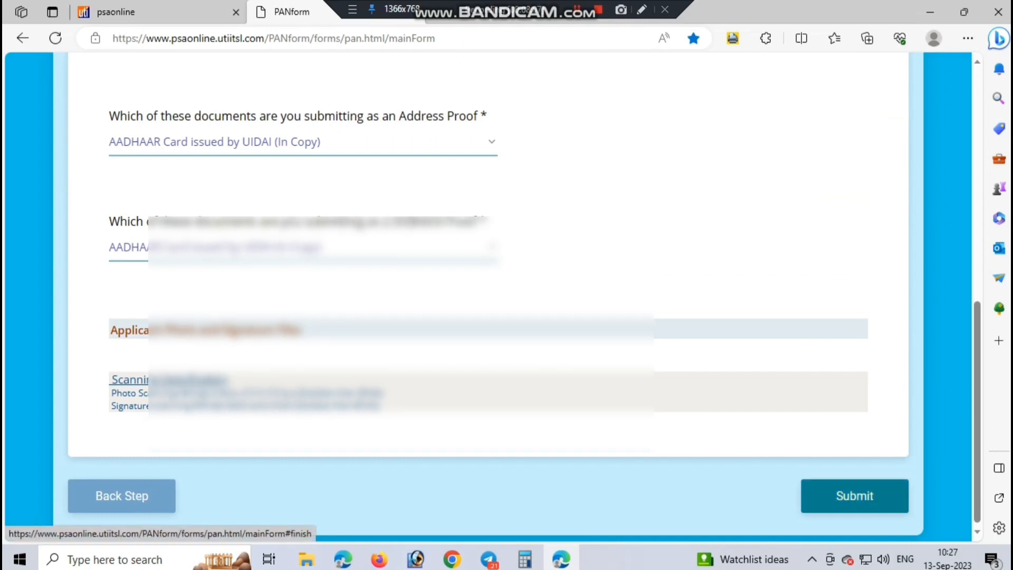
click(855, 496)
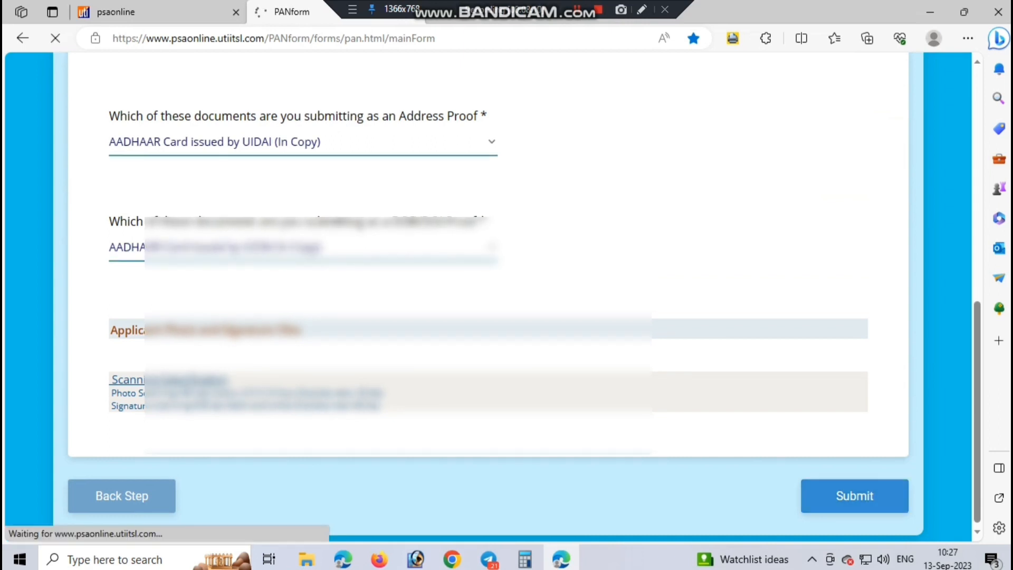